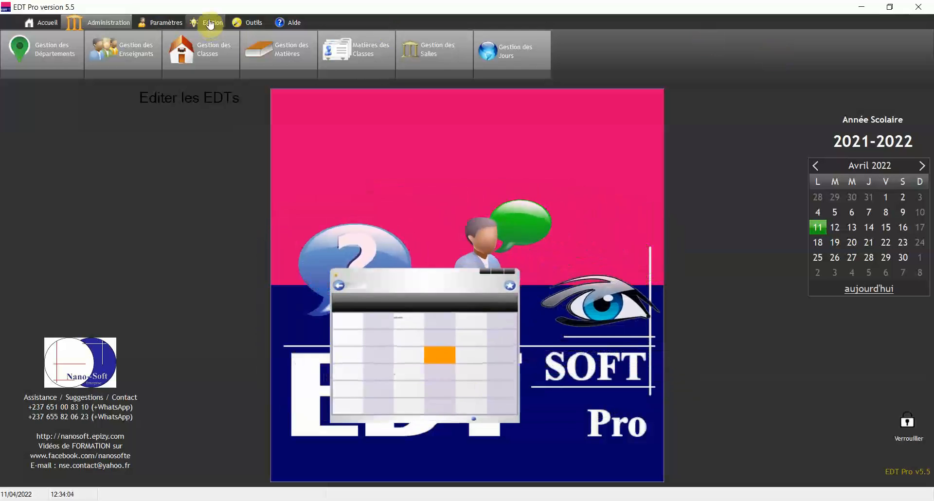
# Step: Open the timetable editor by class and display its automatic generation options
pyautogui.click(210, 23)
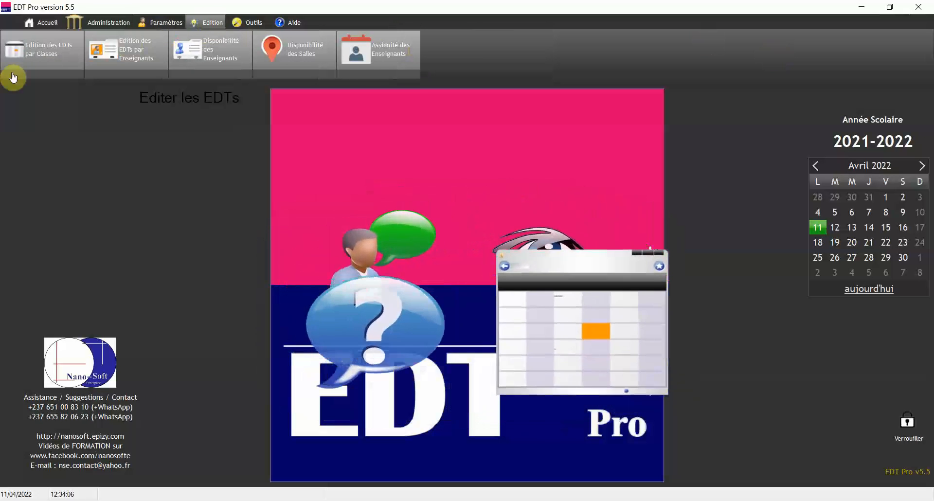
pyautogui.click(50, 61)
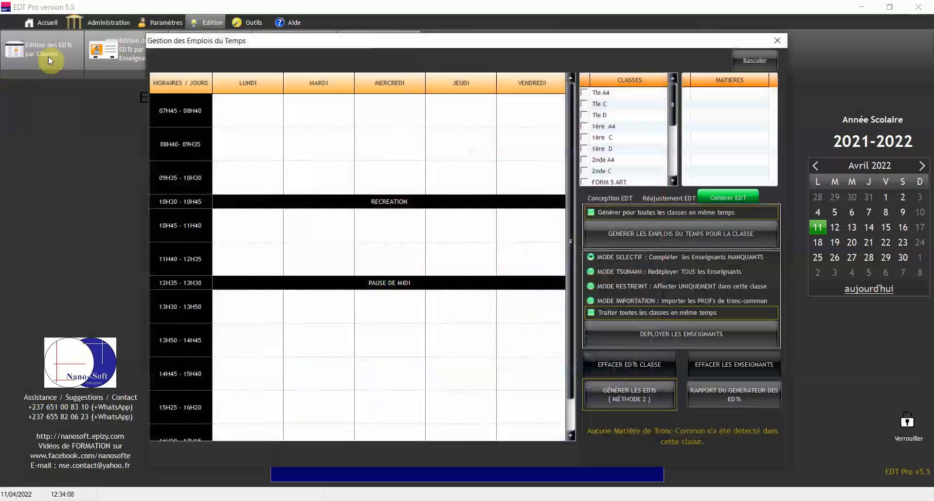
pyautogui.click(612, 198)
pyautogui.click(725, 200)
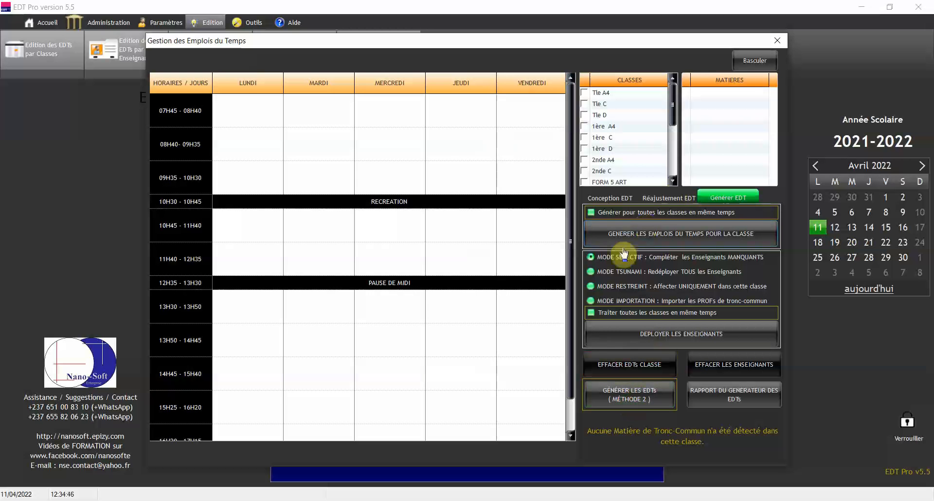
# Step: Examine the timetable grids of several classes, including Tle A4, Tle D, 1ère D, 2nde C, FORM 2 and FORM 4 SCIENCE
pyautogui.click(618, 94)
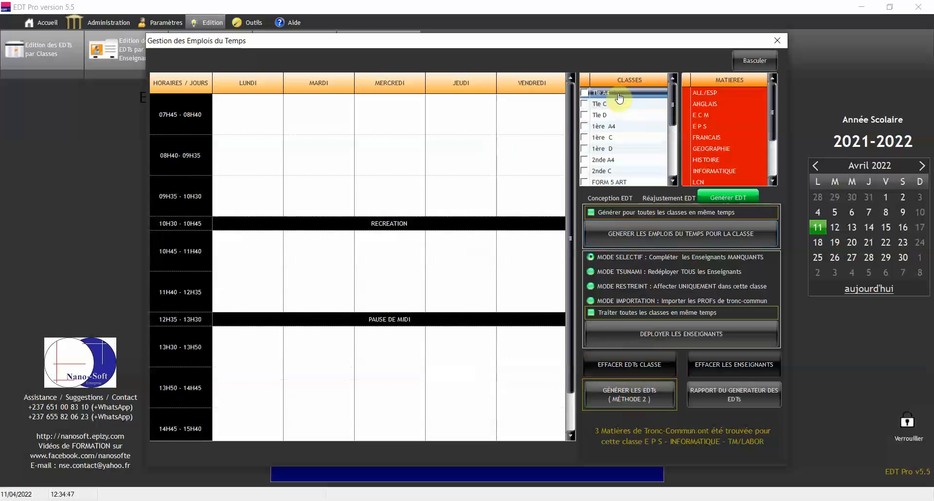
pyautogui.click(622, 116)
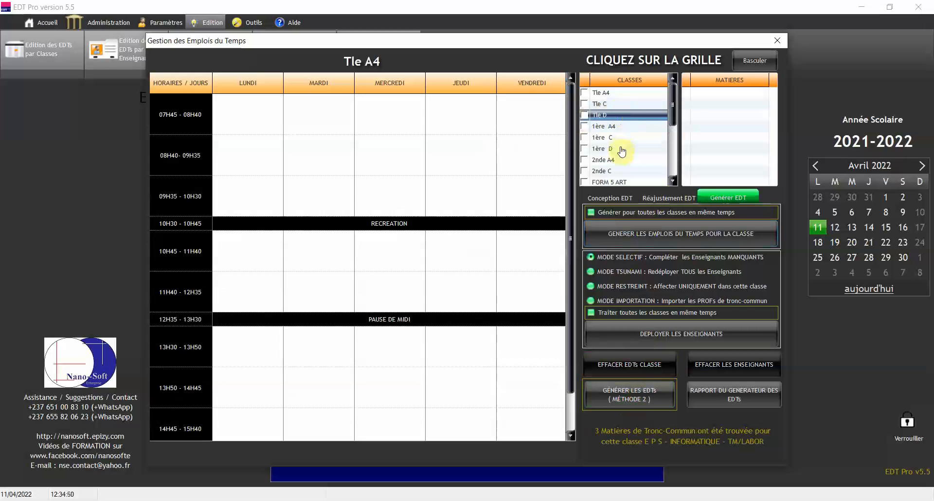
pyautogui.click(621, 150)
pyautogui.click(620, 172)
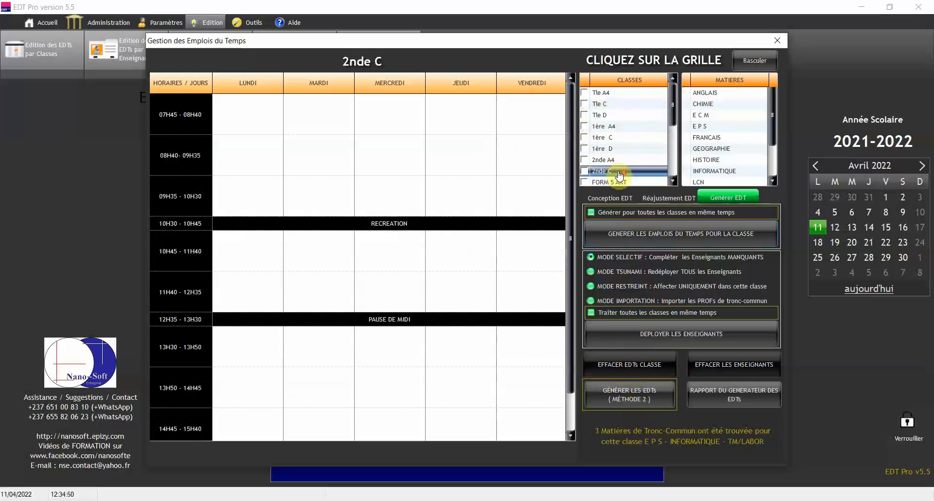
pyautogui.scroll(-3, 622, 168)
pyautogui.click(626, 157)
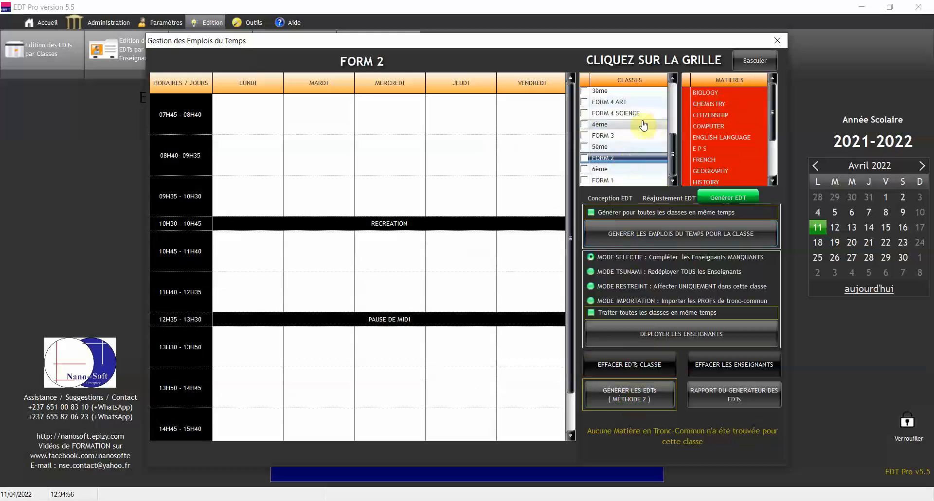
pyautogui.click(628, 113)
pyautogui.scroll(5, 631, 139)
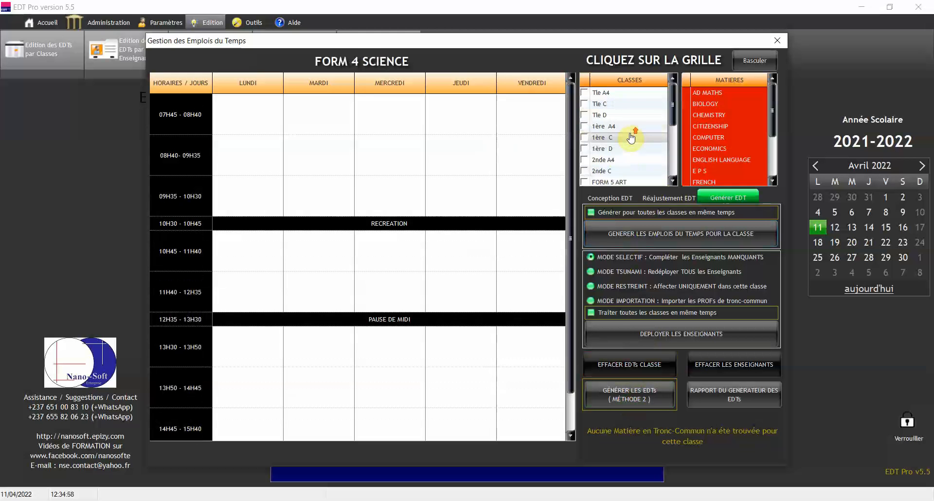
# Step: Select class Tle A4, generate the timetables with method 2, and close the generation log once processing ends
pyautogui.click(626, 92)
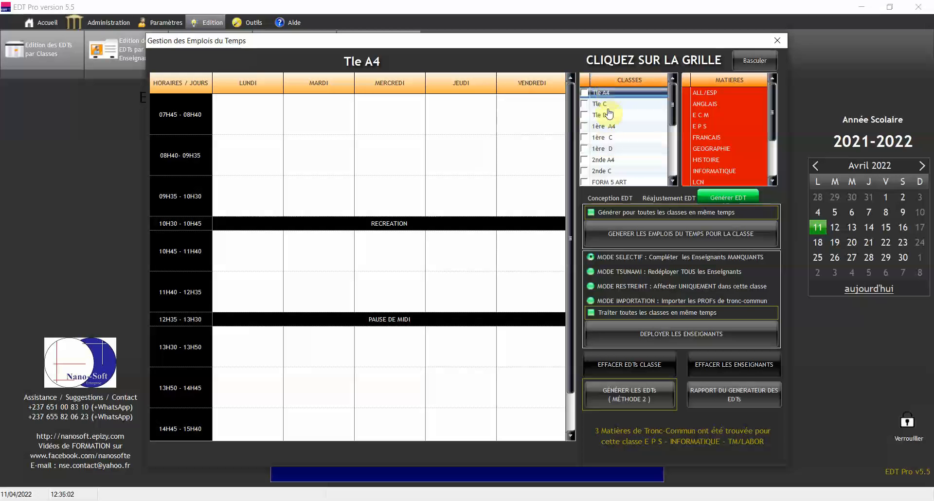
pyautogui.click(636, 398)
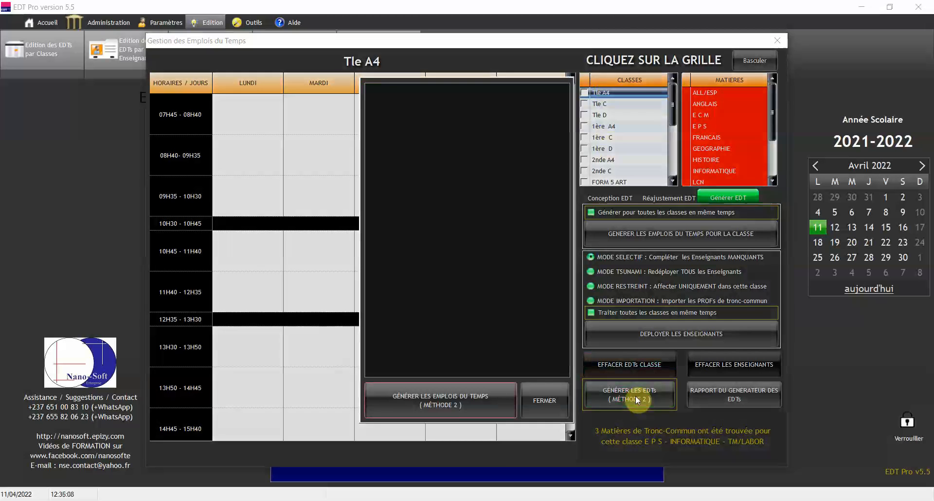
pyautogui.click(459, 406)
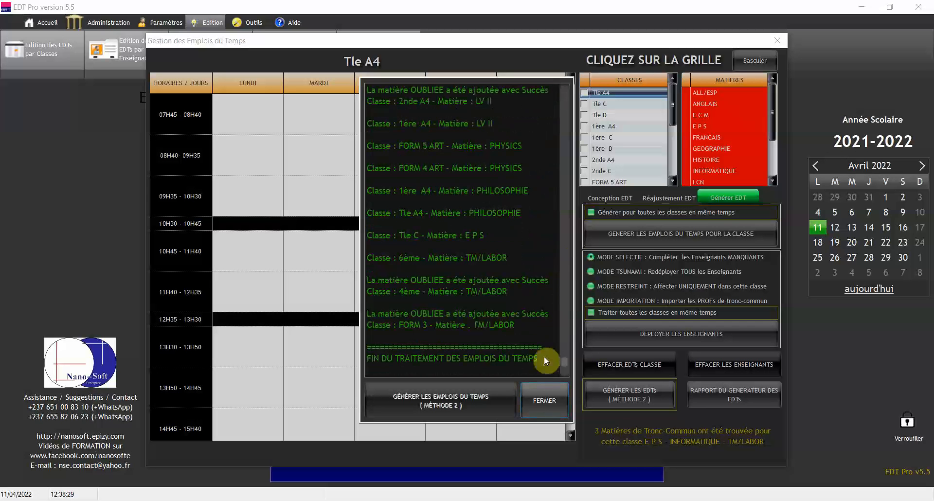
pyautogui.click(544, 408)
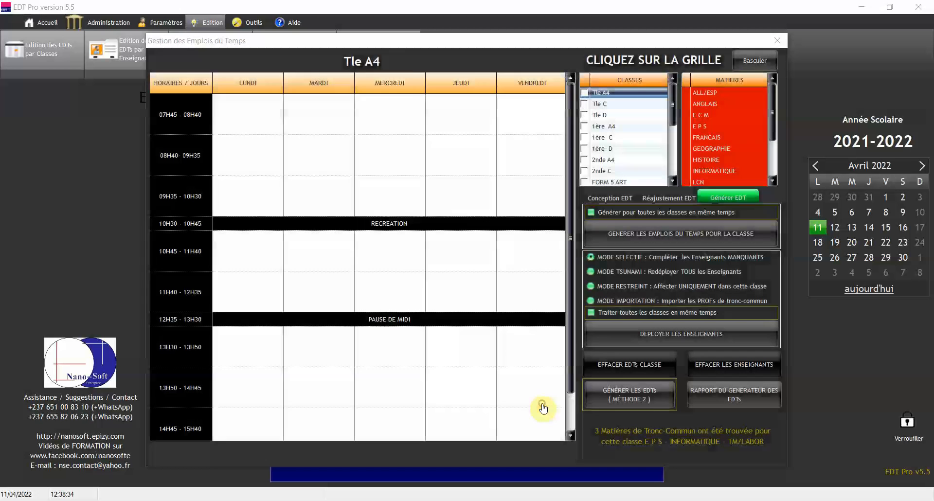
# Step: Examine the generated timetables of the Tle, 1ère and 2nde classes, ending on Tle A4
pyautogui.click(628, 105)
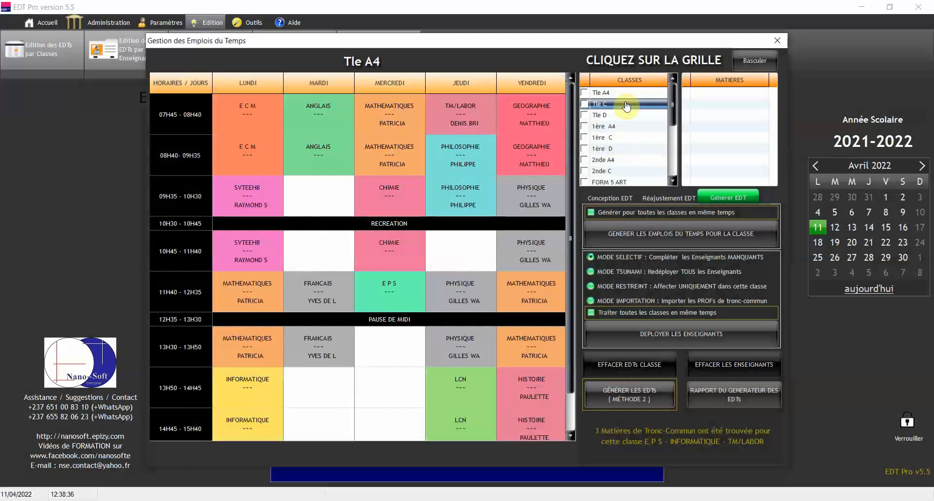
pyautogui.click(626, 93)
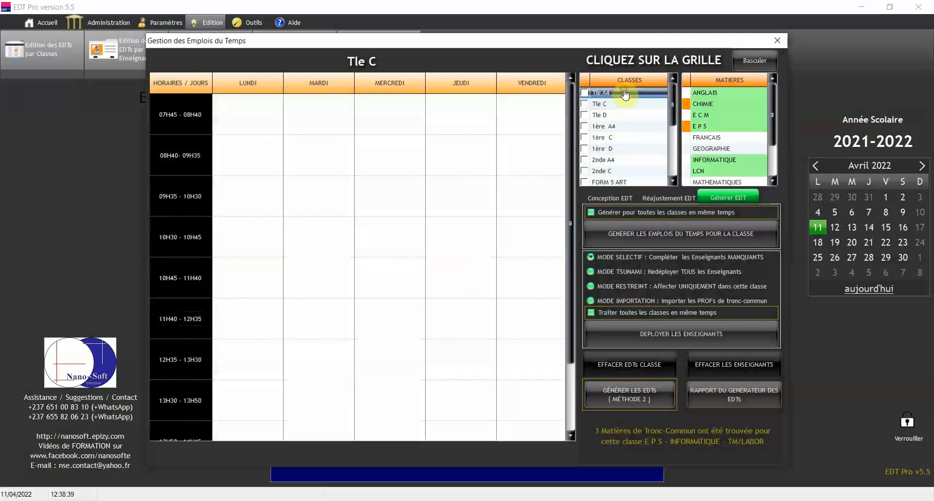
pyautogui.click(623, 119)
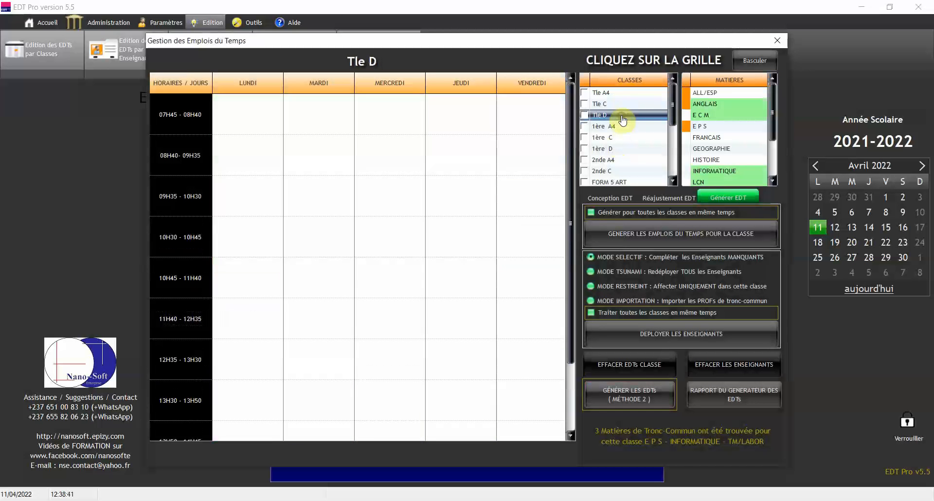
pyautogui.click(624, 129)
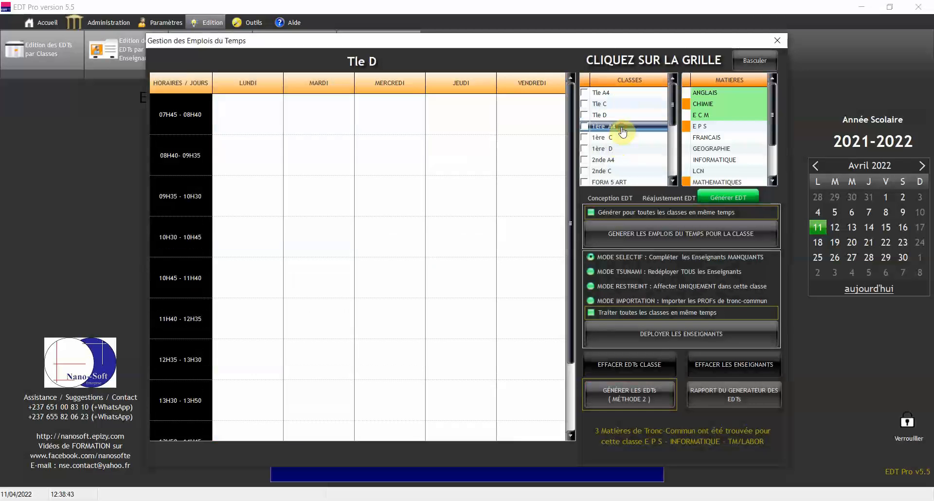
pyautogui.click(621, 140)
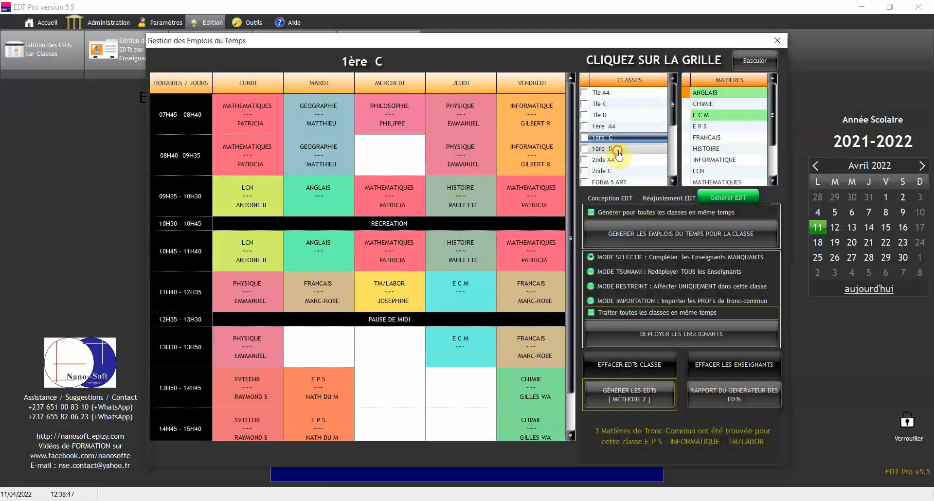
pyautogui.click(617, 150)
pyautogui.click(618, 160)
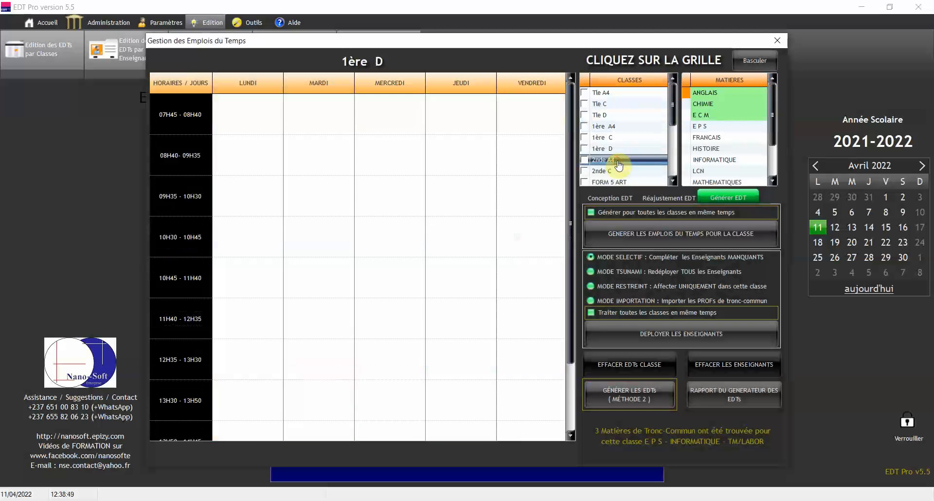
pyautogui.click(618, 171)
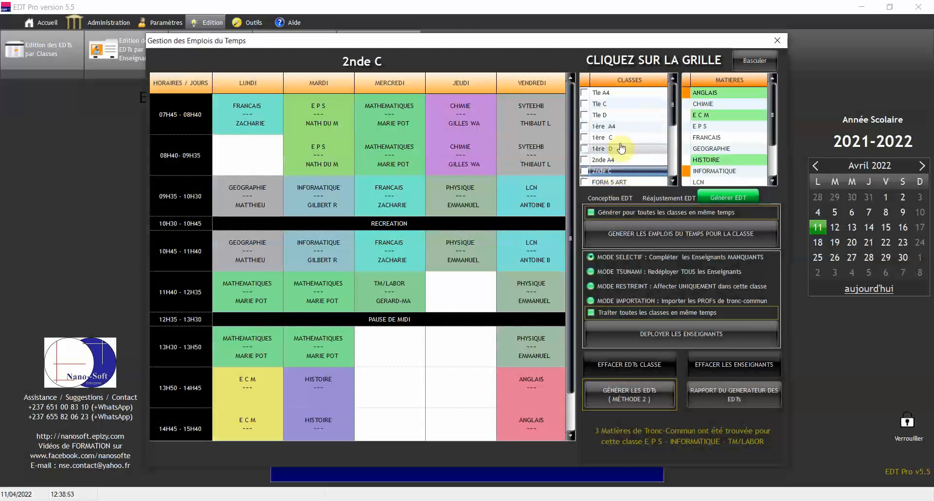
pyautogui.click(623, 93)
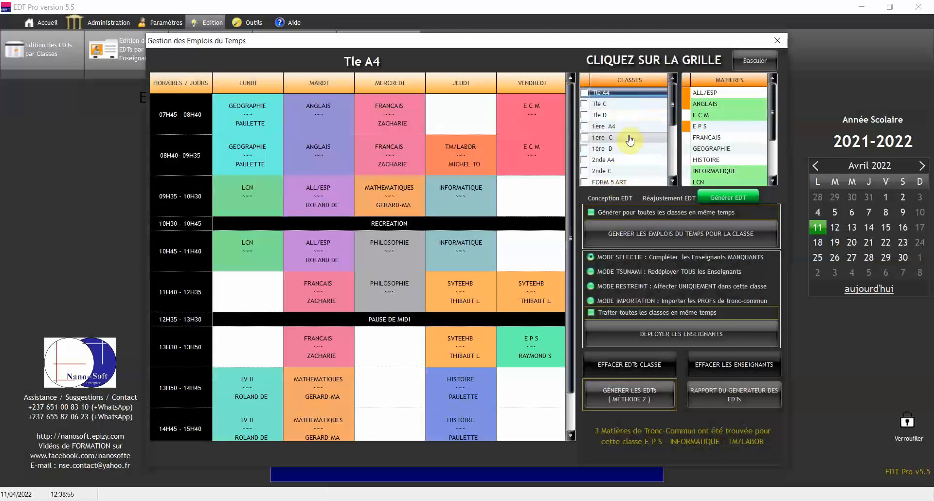
# Step: View the full timetable of the teacher giving Tle A4's FRANCAIS lesson on Wednesday 08H40-09H35, then close the timetable editor
pyautogui.click(622, 200)
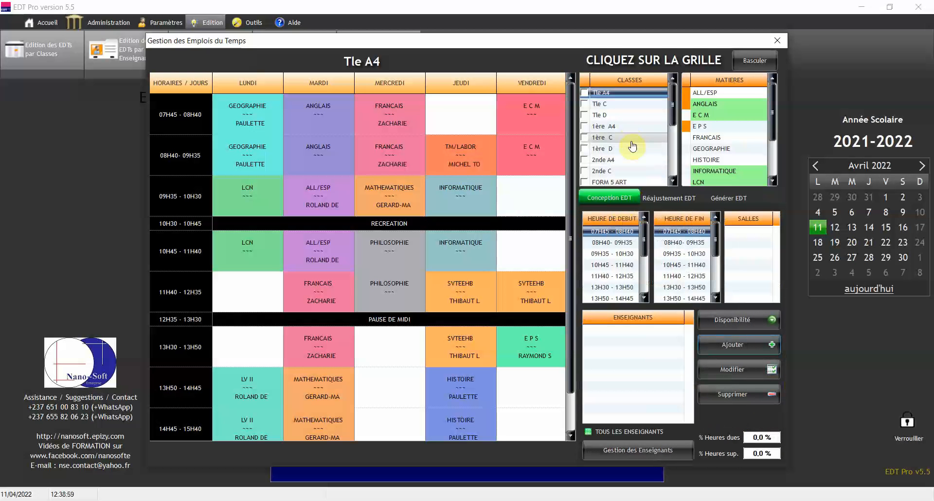
pyautogui.click(715, 139)
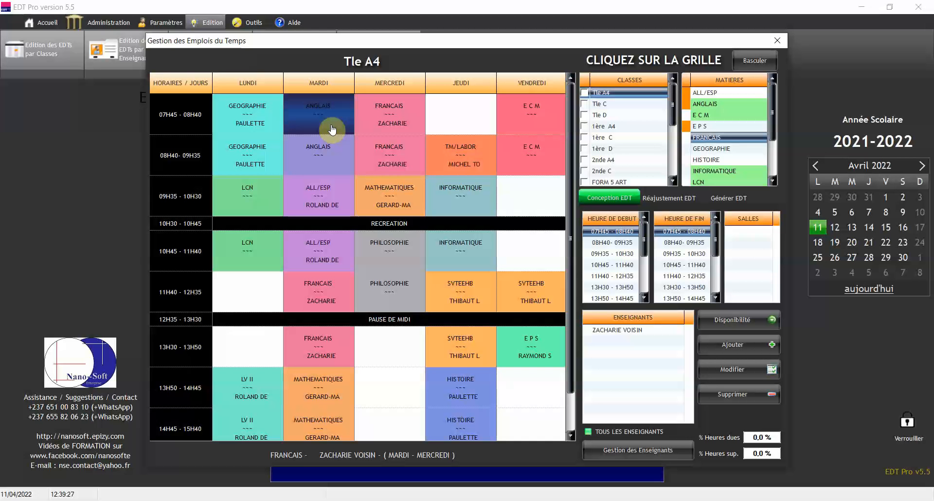
pyautogui.click(394, 169)
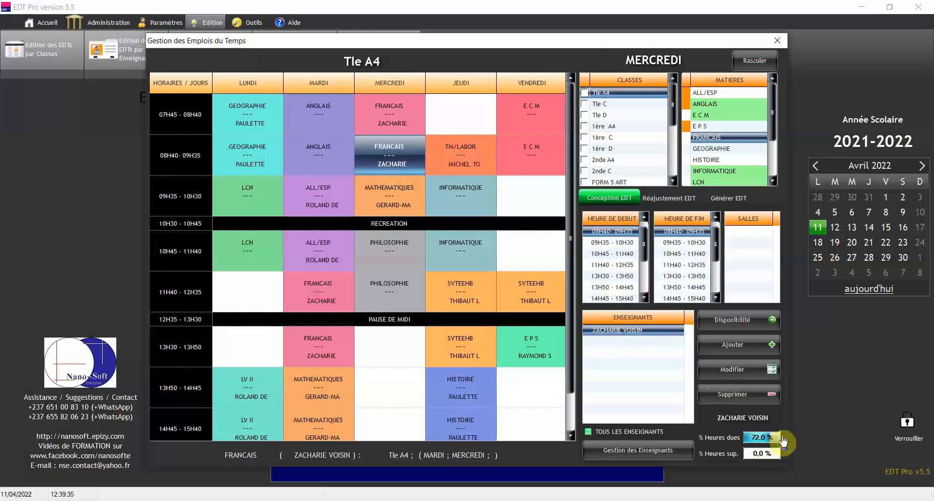
pyautogui.doubleClick(625, 336)
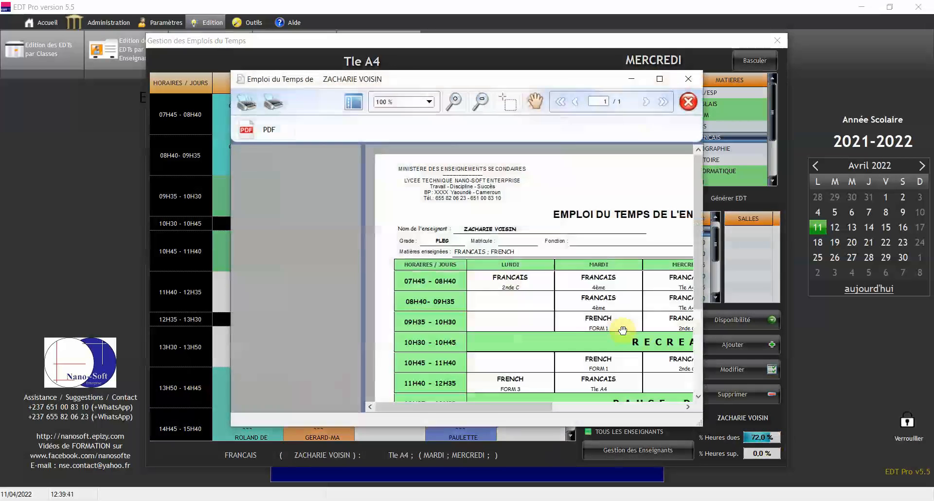
pyautogui.click(660, 80)
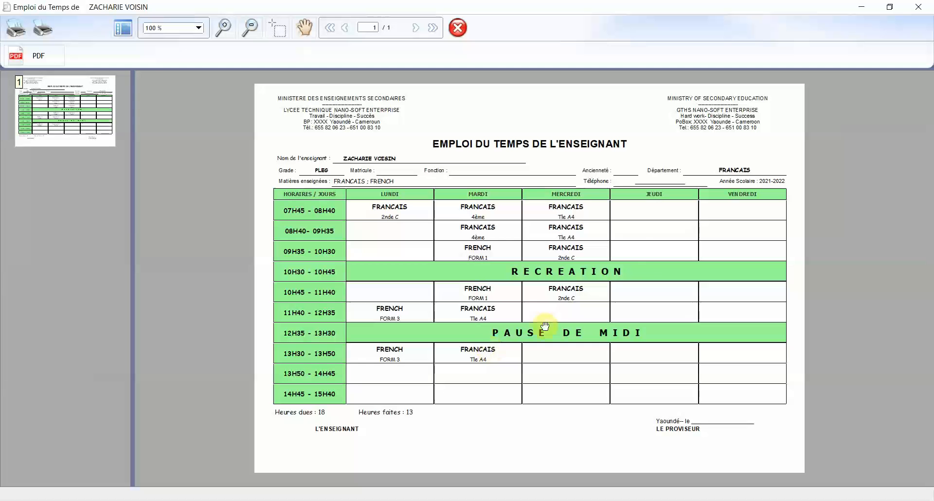
pyautogui.click(913, 9)
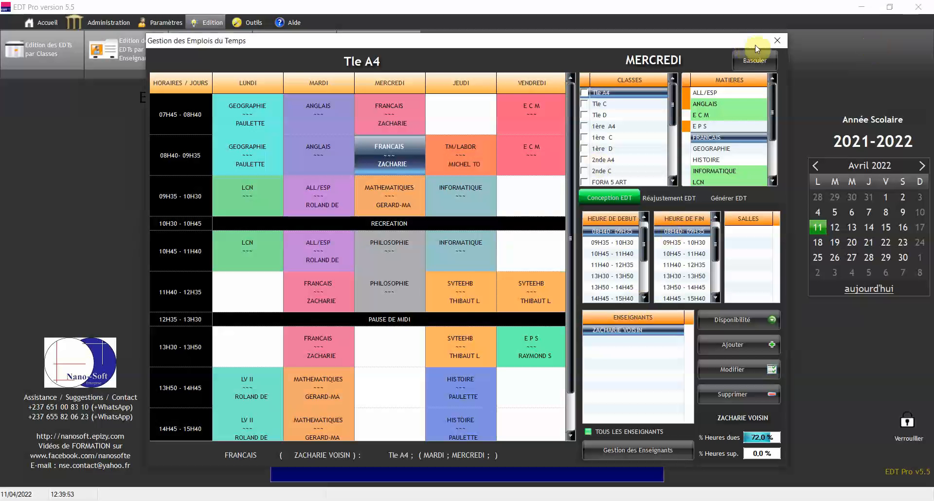
pyautogui.click(777, 40)
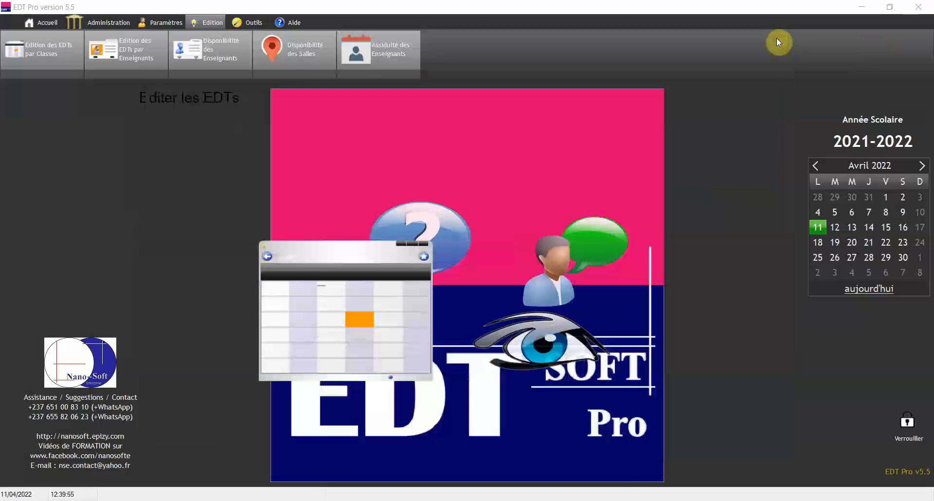
# Step: Check the maximum number of days for automatic teacher scheduling in the general configuration, then close it
pyautogui.click(252, 25)
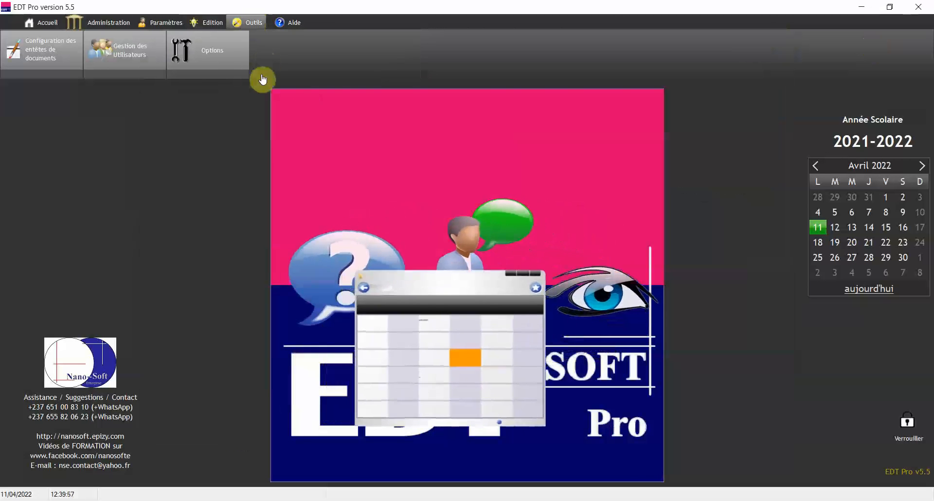
pyautogui.click(211, 54)
pyautogui.click(535, 343)
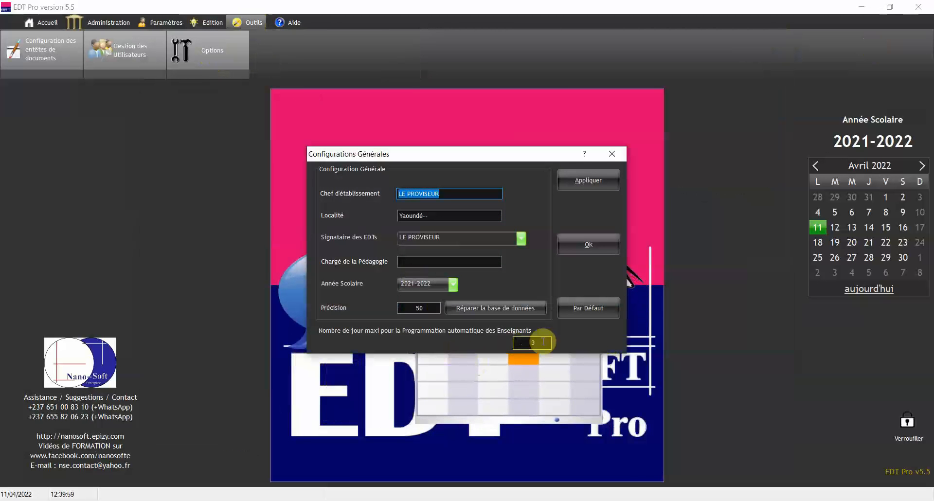
pyautogui.doubleClick(546, 344)
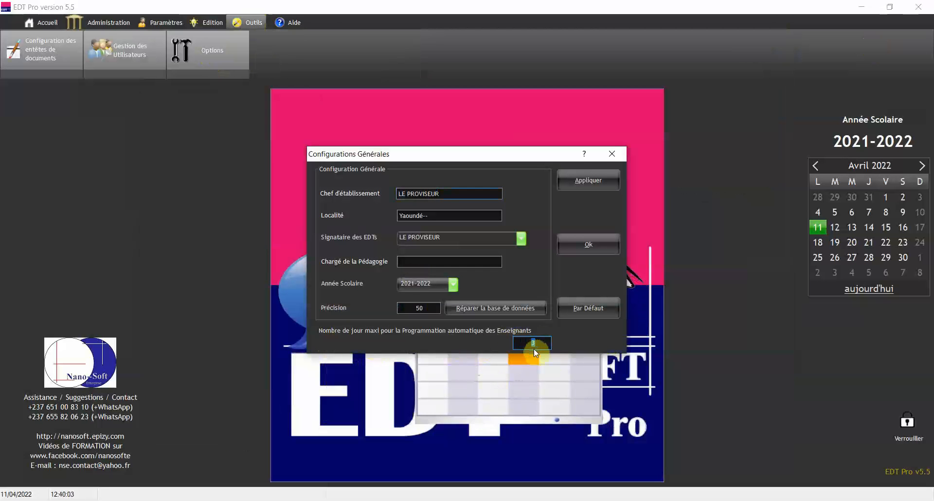
pyautogui.click(616, 156)
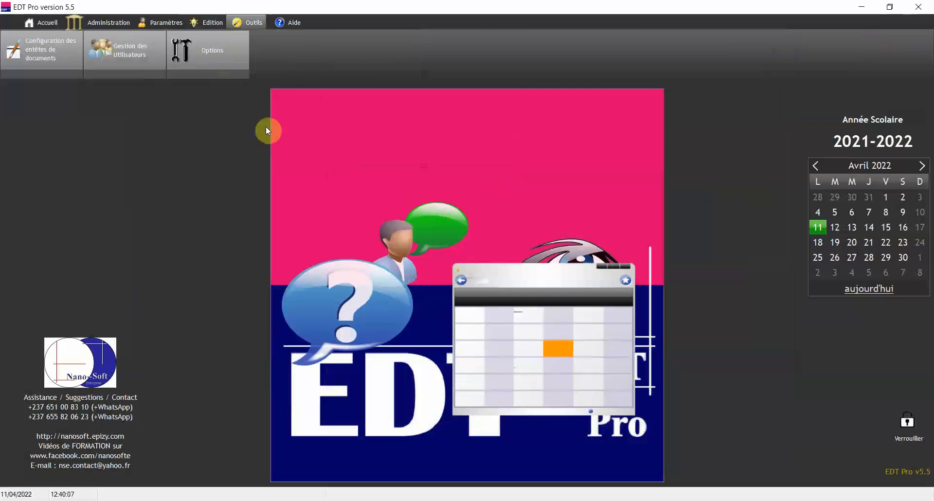
# Step: Open the teacher constraints and show the rest days of the ninth teacher in the list
pyautogui.click(546, 352)
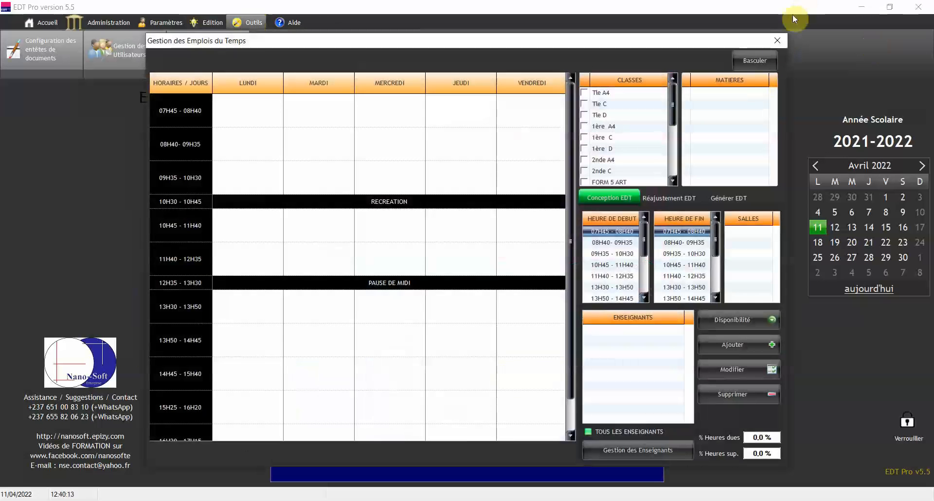
pyautogui.click(778, 40)
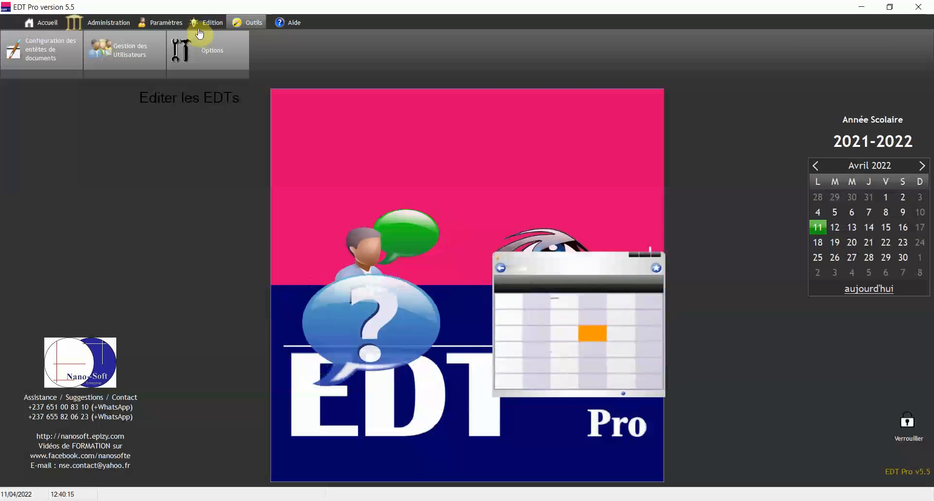
pyautogui.click(168, 24)
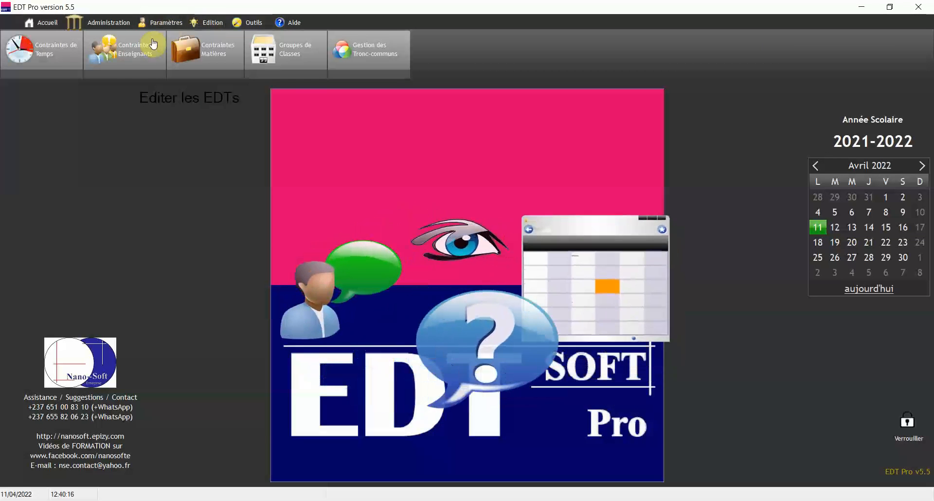
pyautogui.click(122, 58)
pyautogui.click(307, 199)
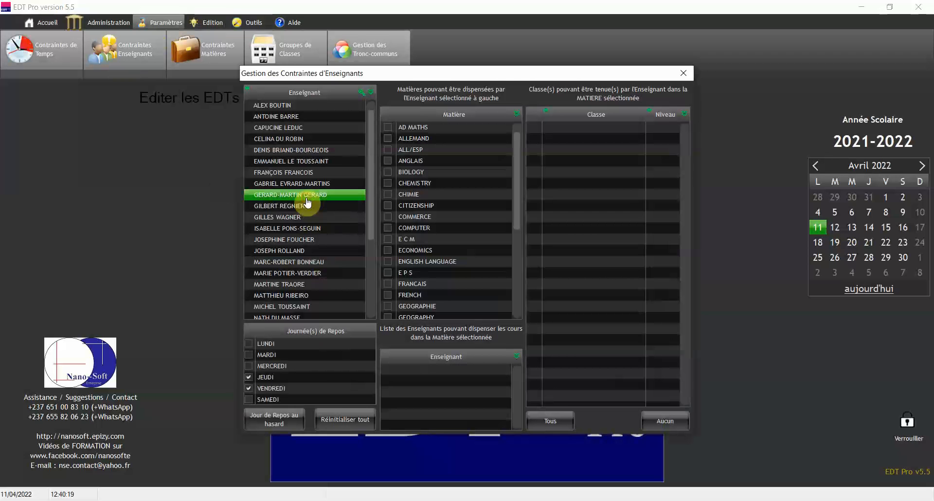
# Step: Check the rest days set for various other teachers throughout the list, including the last ones, and close the teacher constraints
pyautogui.click(249, 389)
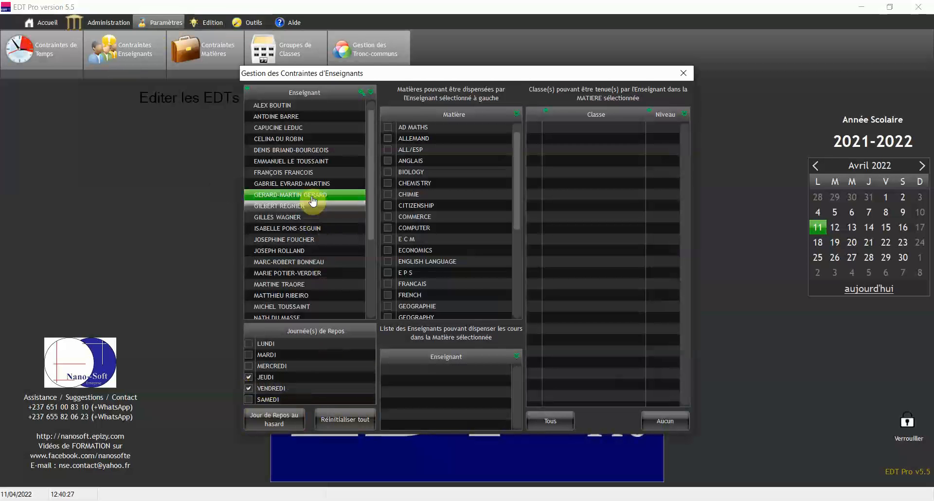
pyautogui.click(308, 162)
pyautogui.click(310, 228)
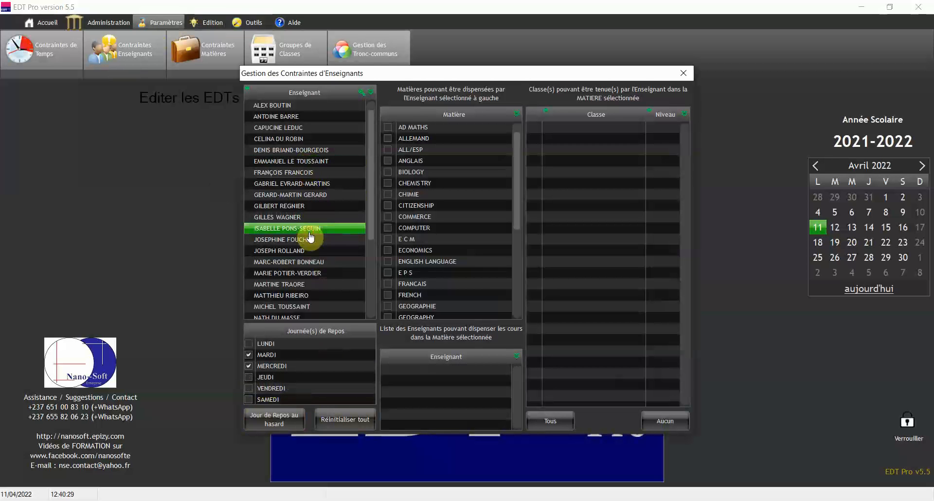
pyautogui.click(306, 273)
pyautogui.scroll(-3, 303, 275)
pyautogui.click(315, 236)
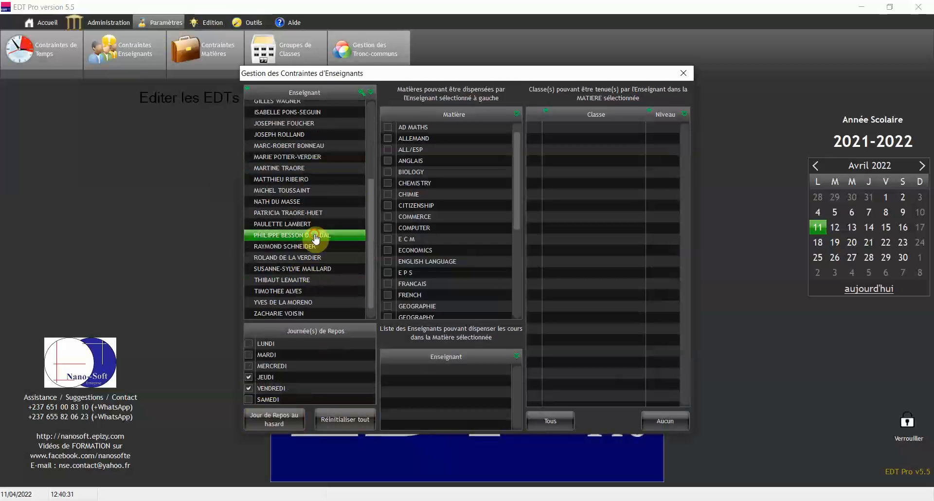
pyautogui.click(320, 292)
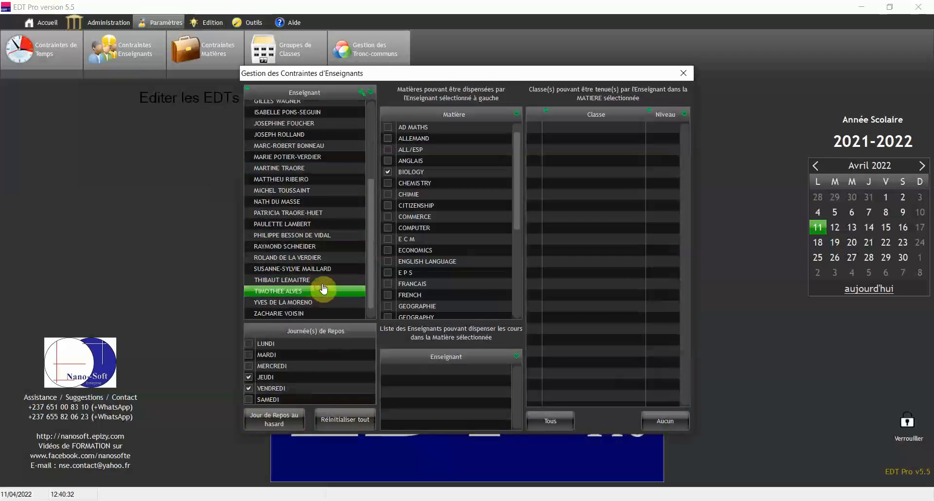
pyautogui.click(328, 147)
pyautogui.click(325, 202)
pyautogui.click(324, 225)
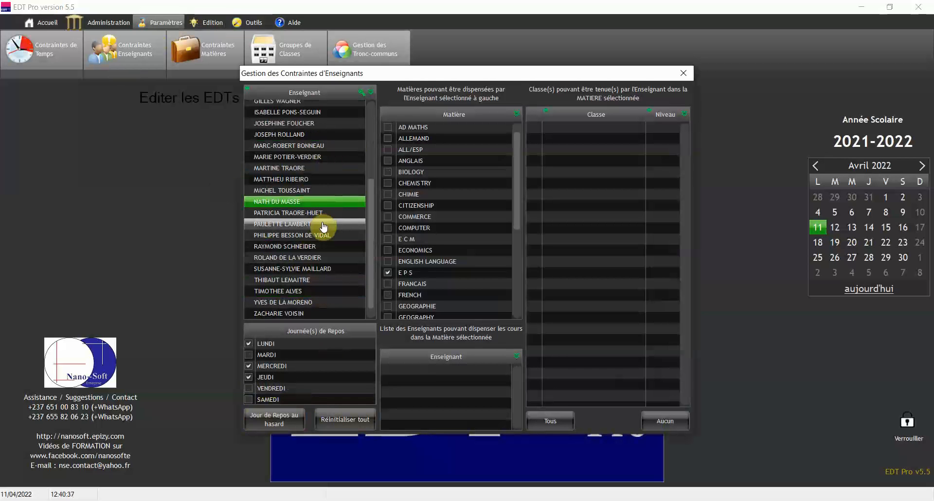
pyautogui.click(684, 74)
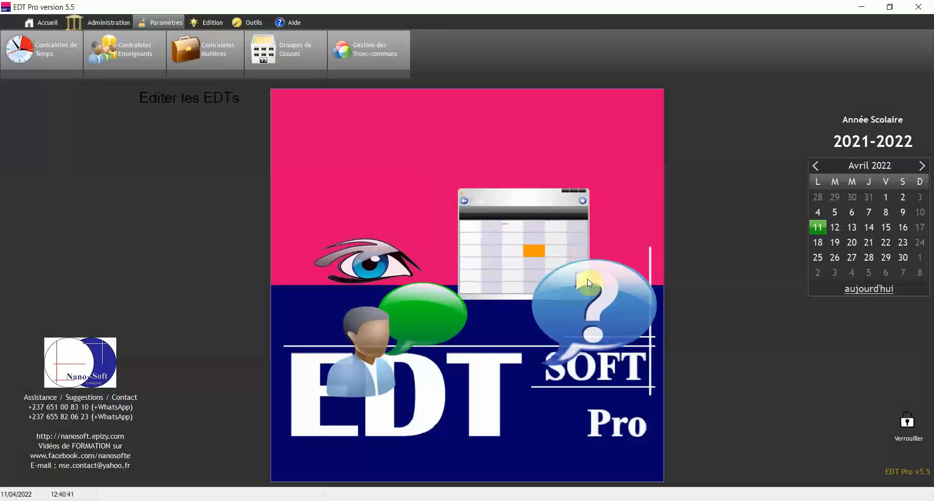
# Step: Reopen the timetable management and view the timetables of 2nde A4, Tle D and Tle C
pyautogui.click(430, 353)
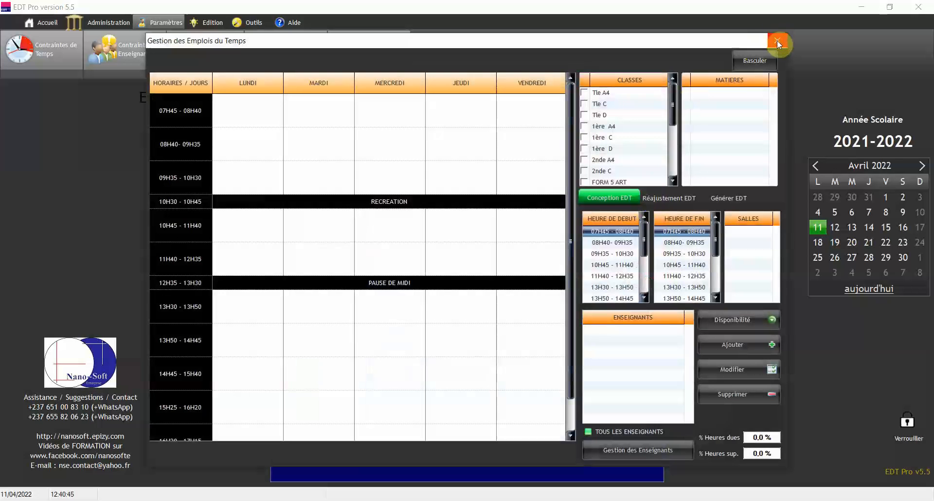
pyautogui.click(618, 158)
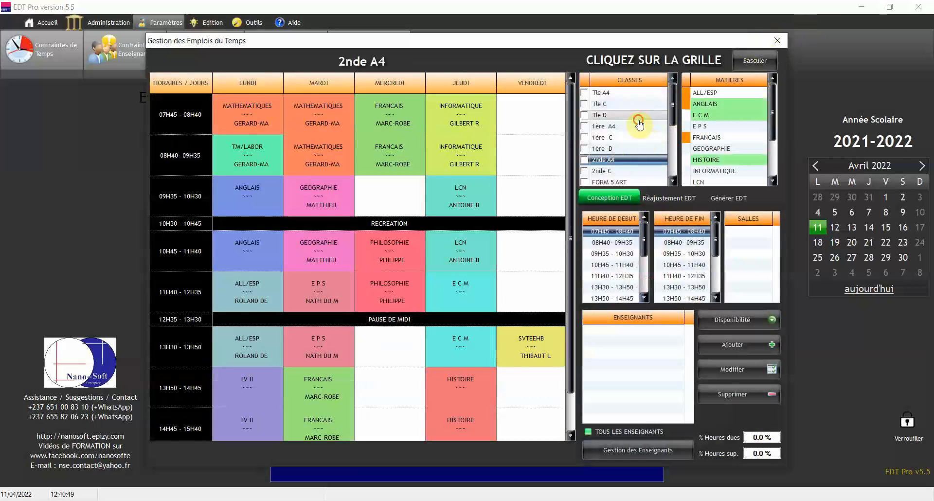
pyautogui.click(639, 117)
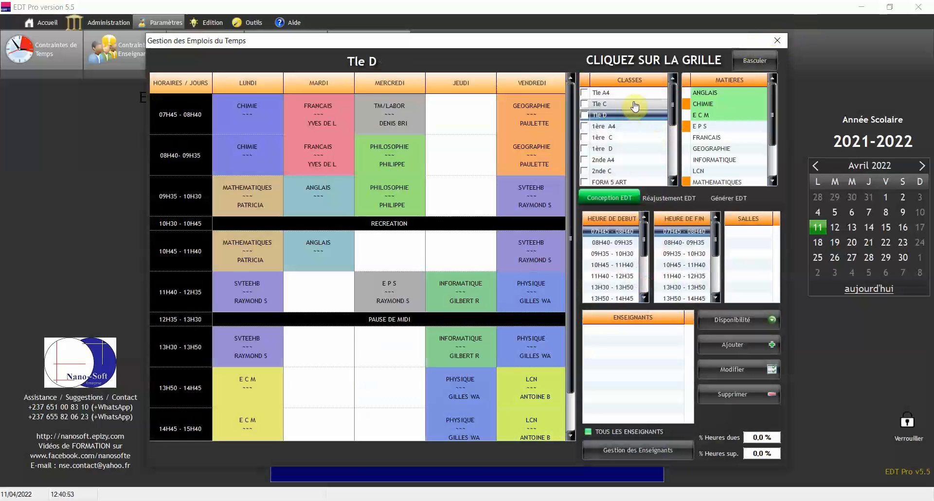
pyautogui.click(635, 103)
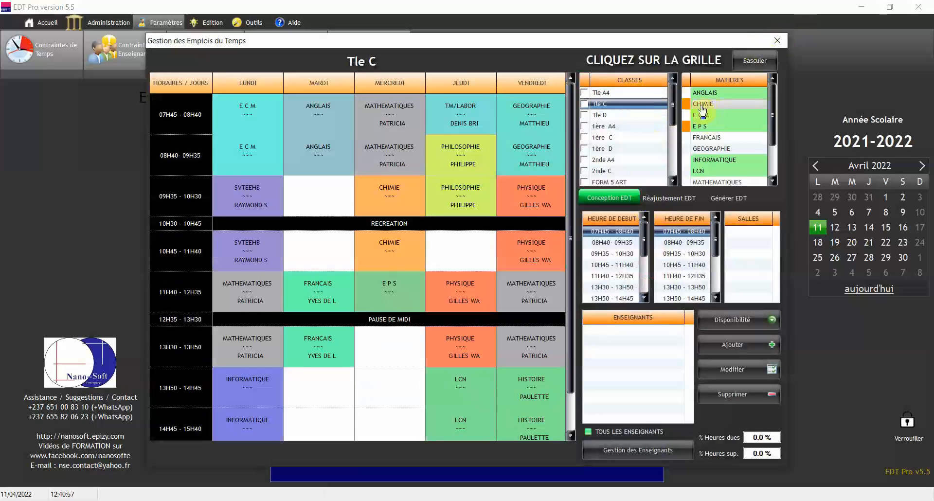
# Step: Check which teacher gives CHIMIE in Tle C and inspect its Wednesday 09H35-10H30 lesson, then close the timetable management
pyautogui.moveTo(688, 113)
pyautogui.click(705, 104)
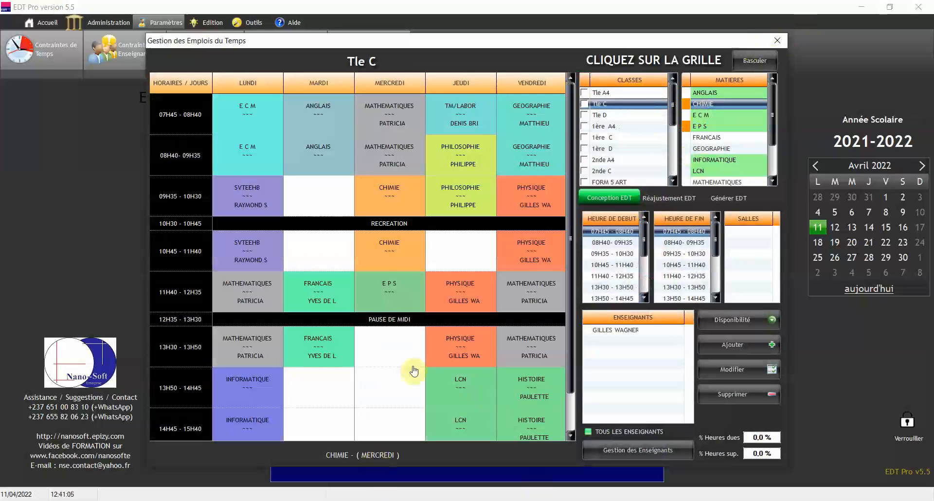
pyautogui.click(408, 200)
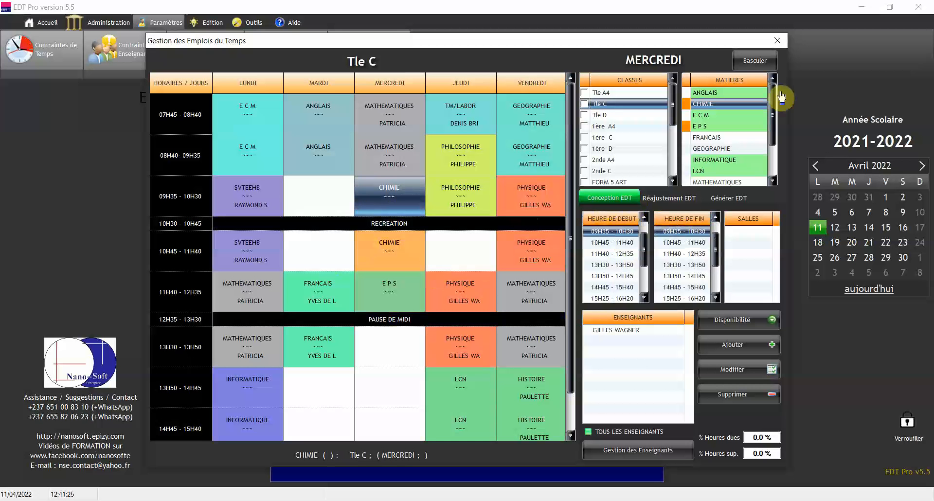
pyautogui.click(777, 41)
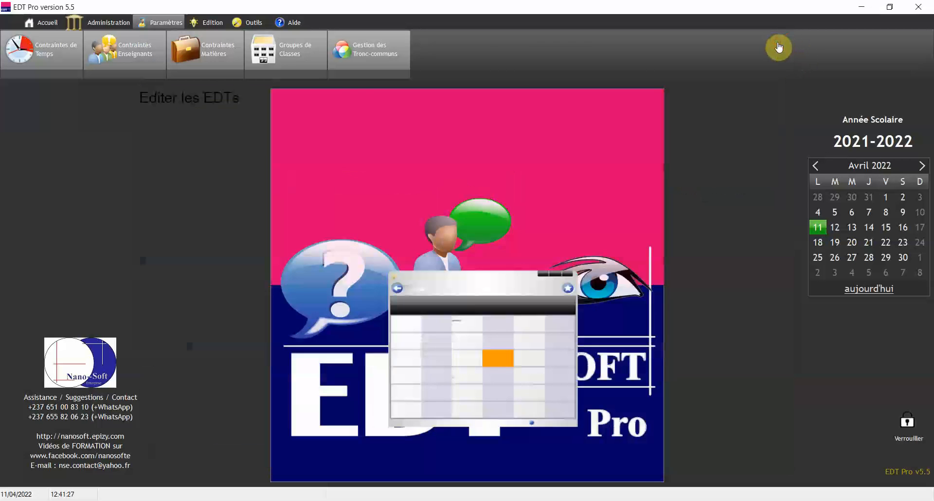
# Step: Open the teacher attendance management and view the Monday 11 April 2022 lessons of the first, third and sixth teachers
pyautogui.click(208, 22)
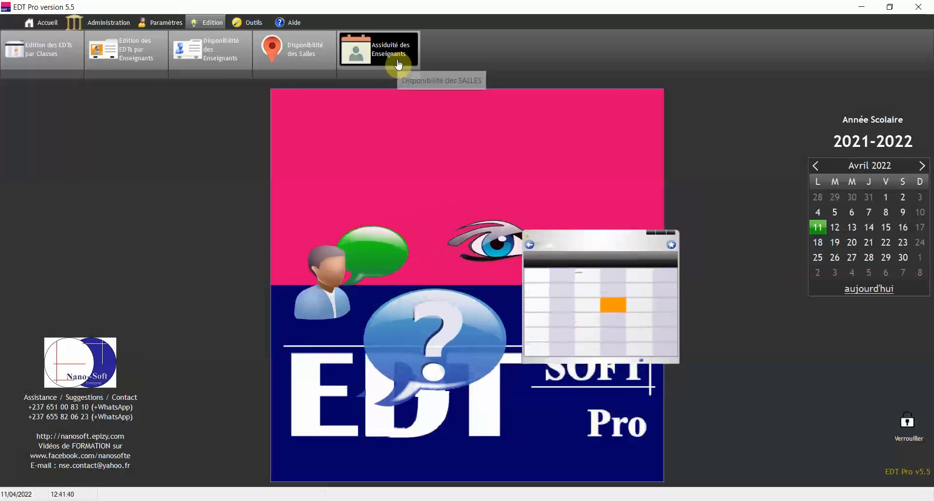
pyautogui.click(397, 58)
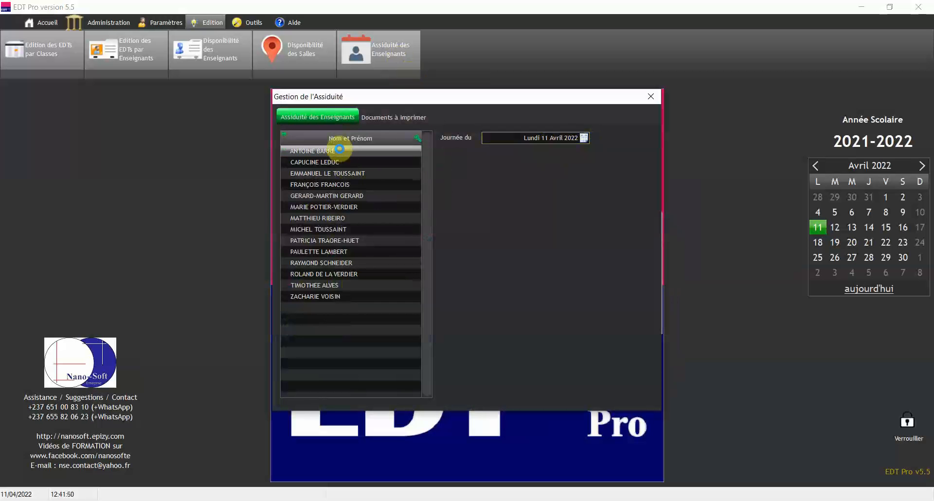
pyautogui.click(341, 153)
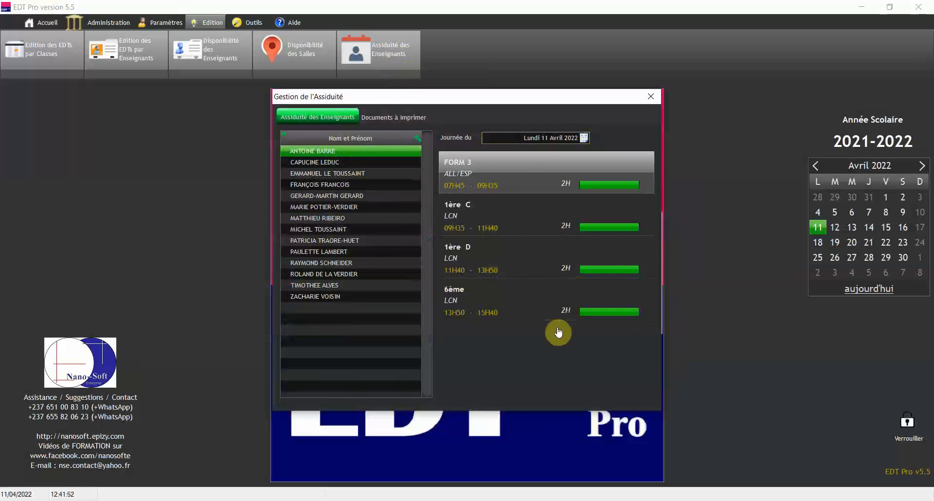
pyautogui.click(342, 174)
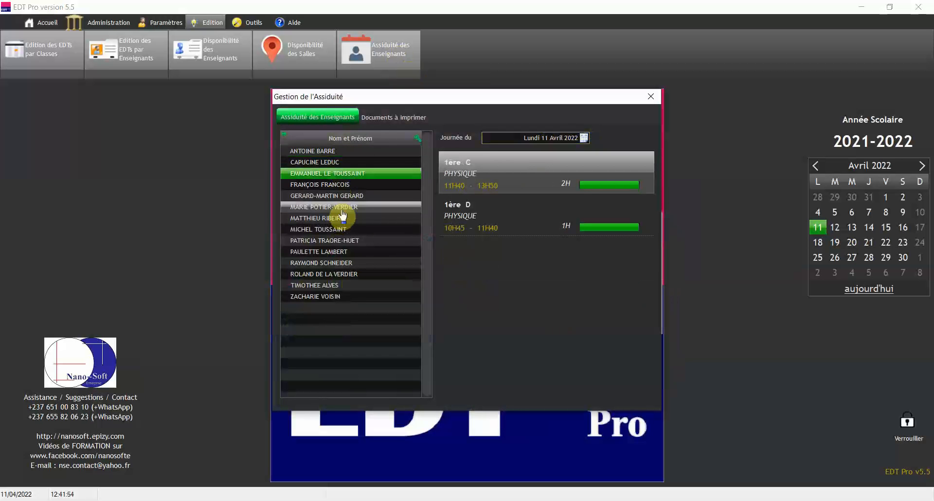
pyautogui.click(343, 208)
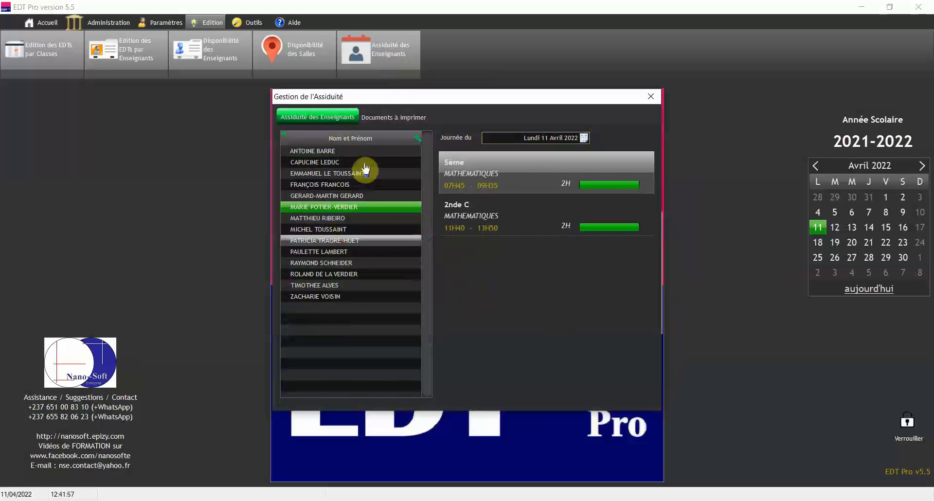
# Step: Mark the first teacher's FORM 3, 1ère C, 1ère D and 6ème lessons on Monday 11 April 2022 as missed
pyautogui.click(342, 152)
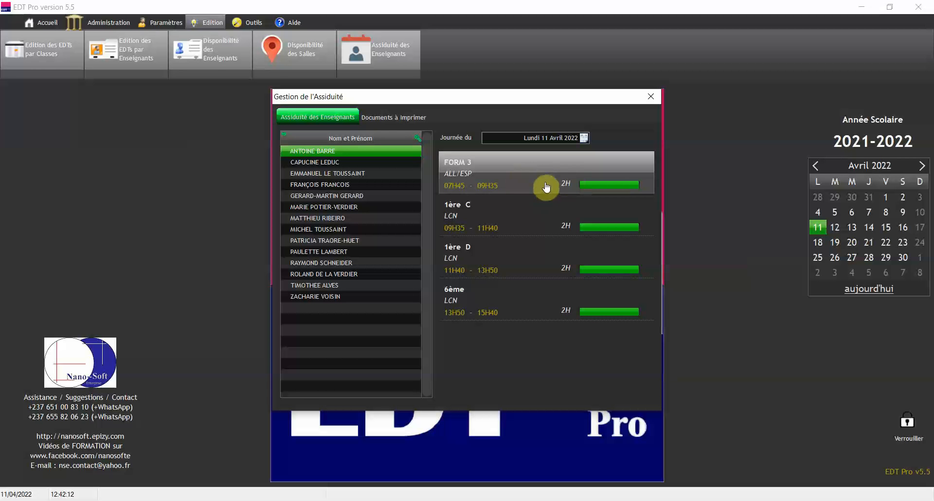
pyautogui.click(551, 216)
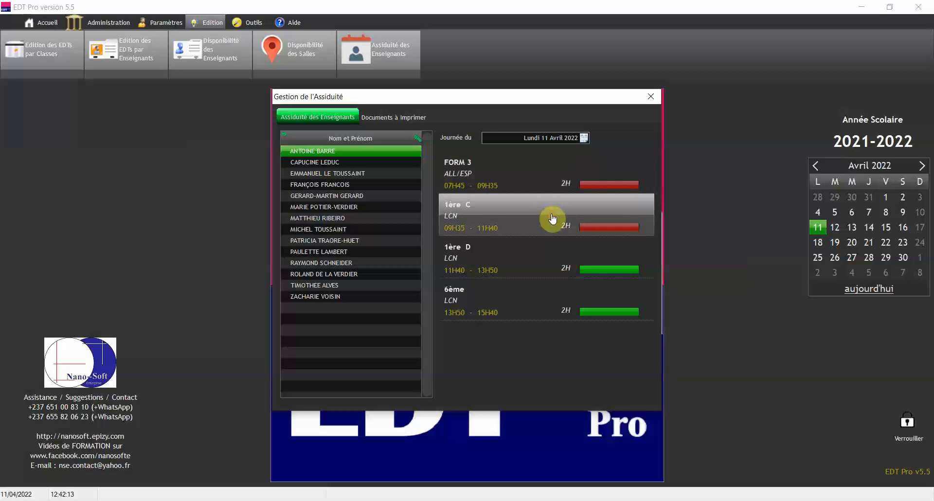
pyautogui.click(538, 253)
pyautogui.click(537, 313)
# Step: Mark the eighth teacher's 1ère D TM/LABOR lesson and the eleventh teacher's Tle C, Tle D and 1ère C SVTEEHB lessons as missed
pyautogui.click(346, 229)
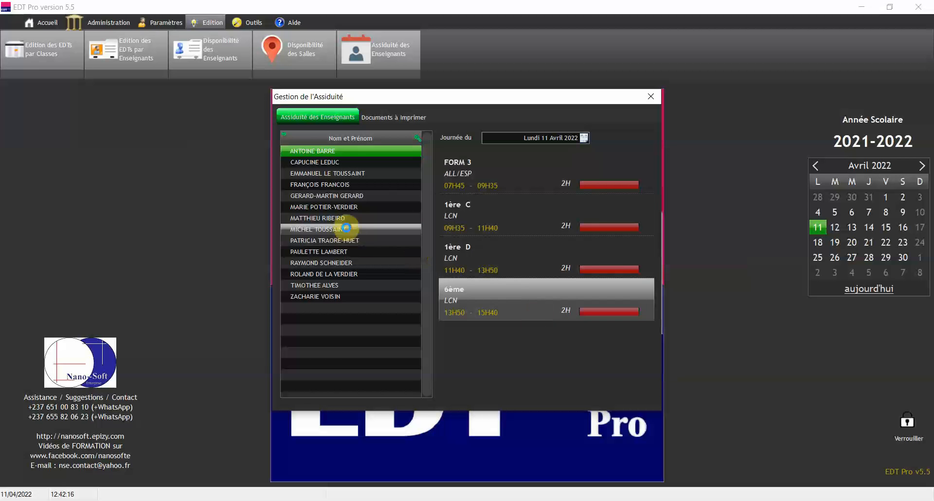
pyautogui.click(344, 263)
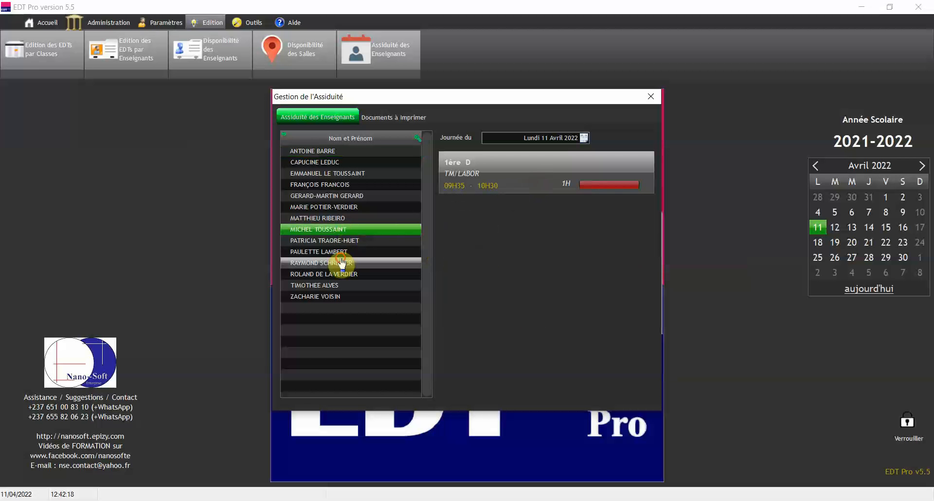
pyautogui.click(517, 245)
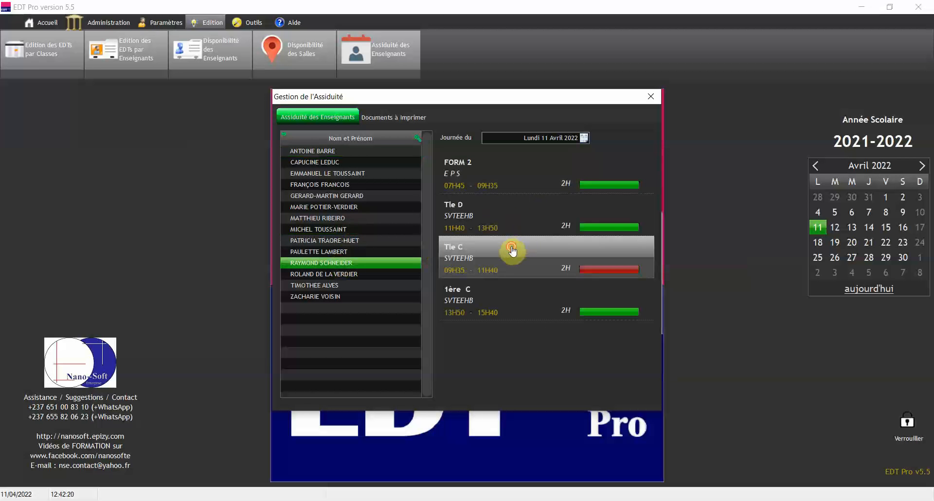
pyautogui.click(522, 220)
pyautogui.click(508, 306)
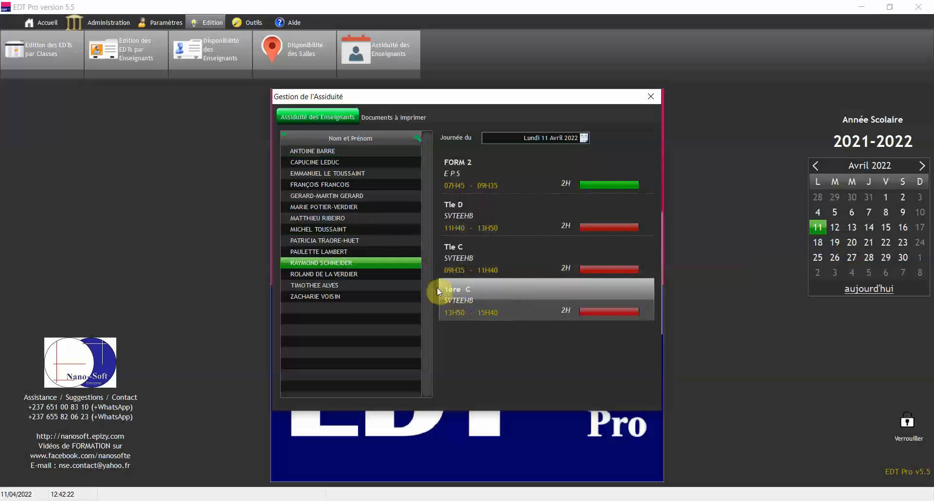
# Step: Generate the Cours Manqués par Classe report for the period from 02/08/2021 to 11 April 2022
pyautogui.click(399, 118)
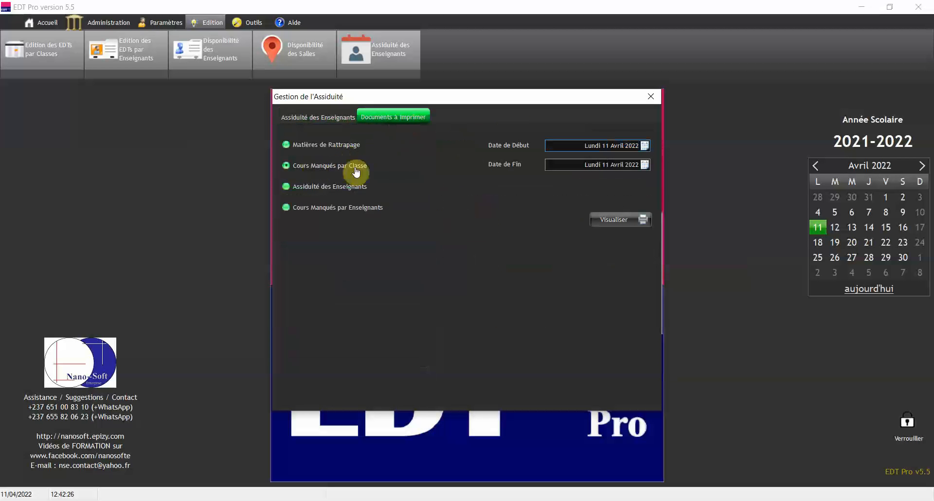
pyautogui.click(646, 146)
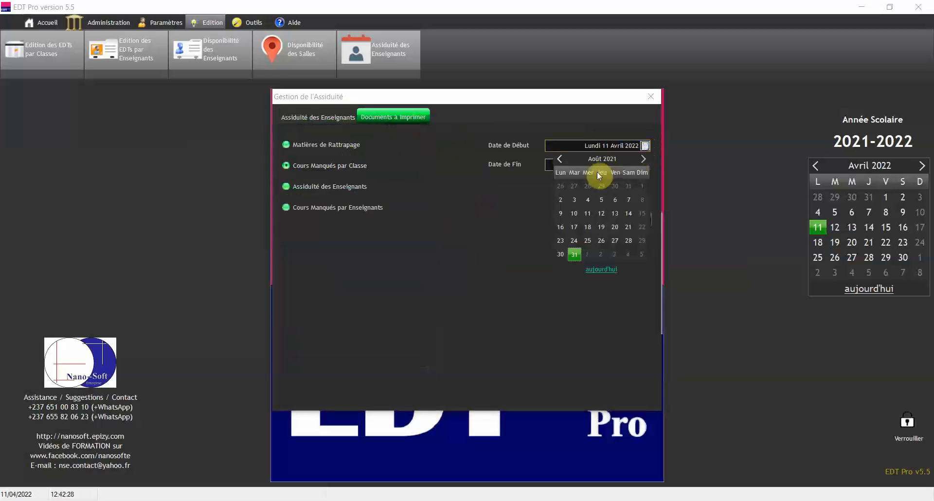
pyautogui.click(561, 200)
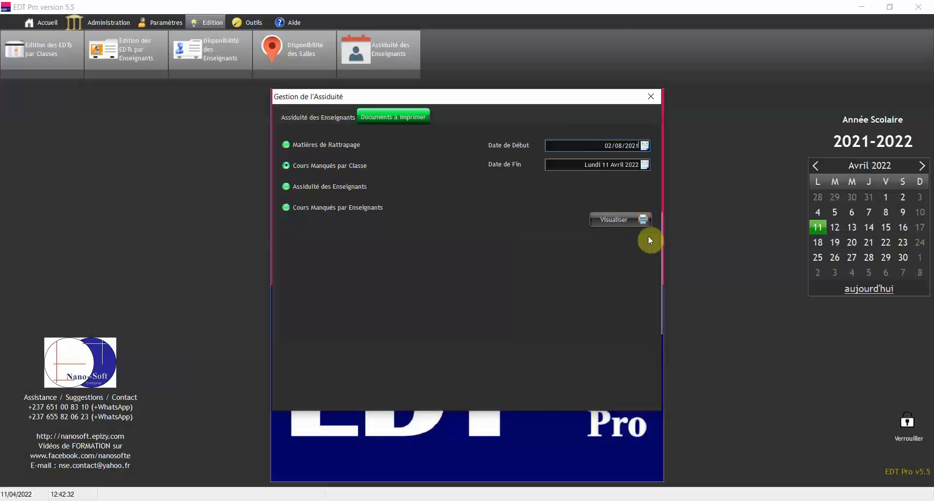
pyautogui.click(618, 222)
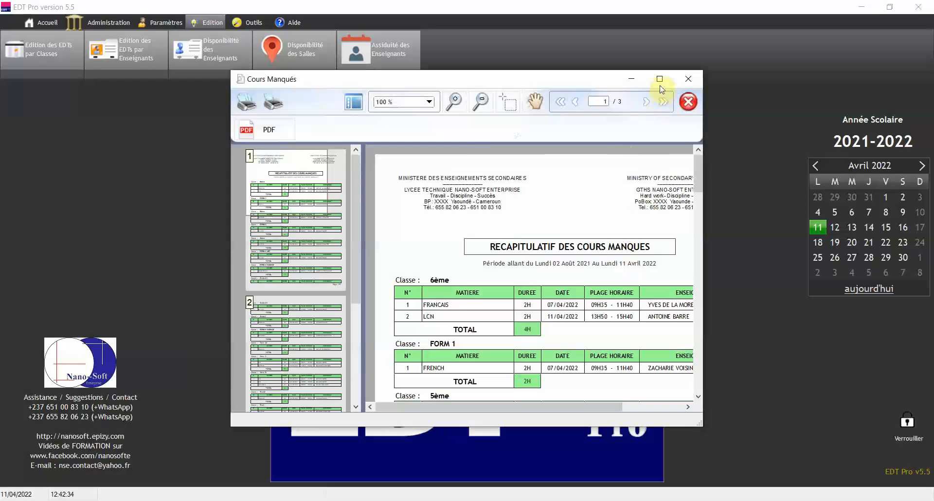
# Step: Maximize the missed lessons report, read it through to the signature page, and close it
pyautogui.click(672, 73)
pyautogui.scroll(-10, 589, 229)
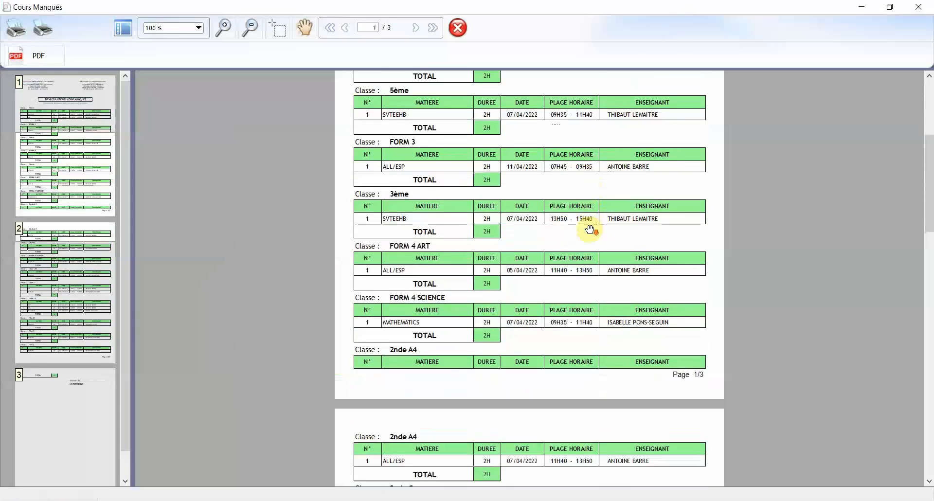
pyautogui.scroll(-11, 589, 228)
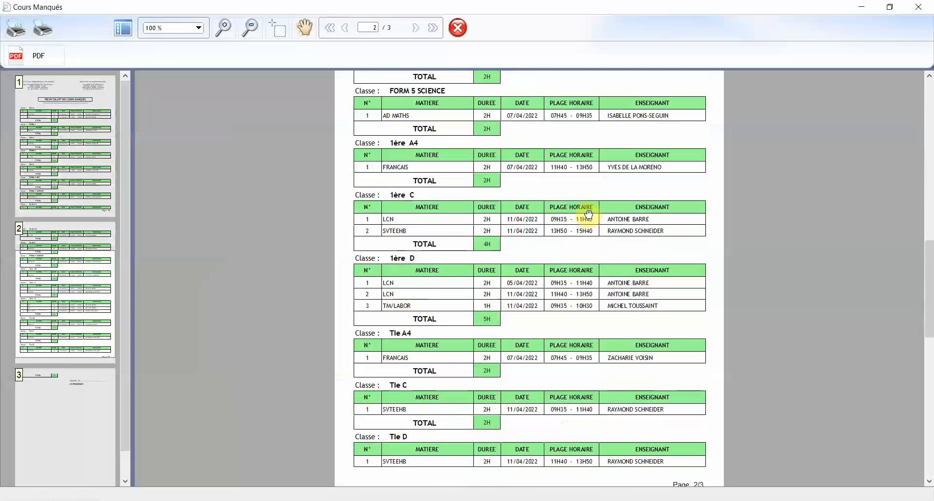
pyautogui.scroll(-5, 589, 214)
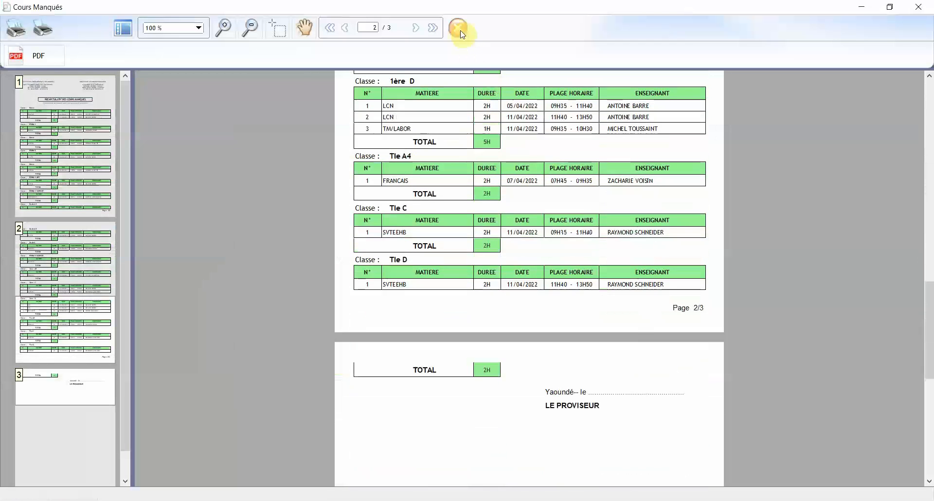
pyautogui.click(460, 30)
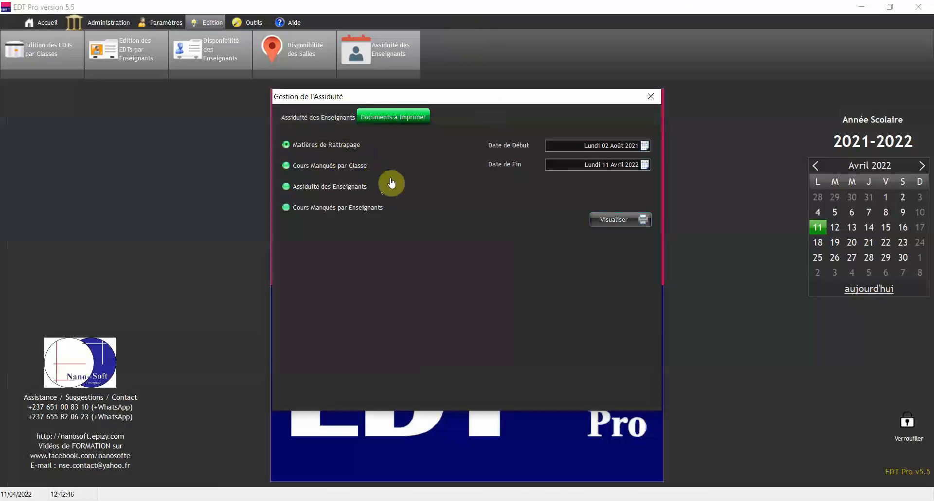
# Step: Preview the Matières de Rattrapage document for the same period, maximize it and review the catch-up subjects by class
pyautogui.click(611, 224)
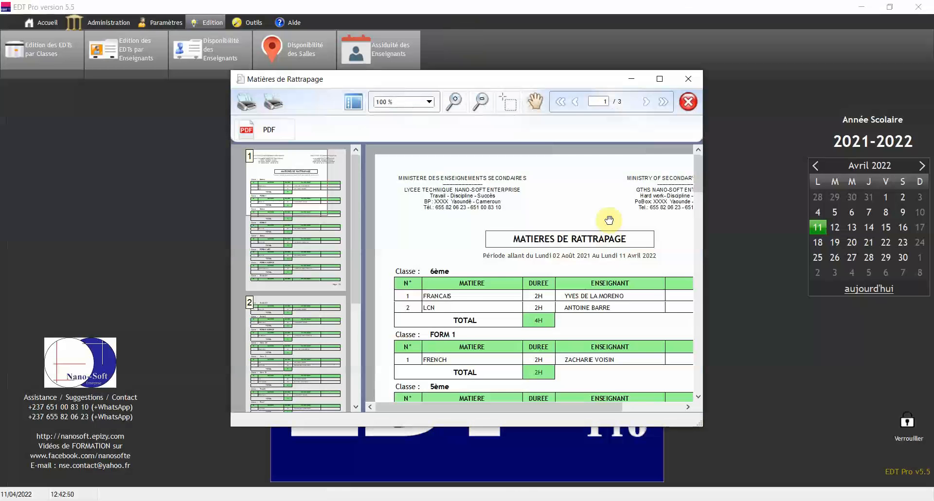
pyautogui.click(661, 79)
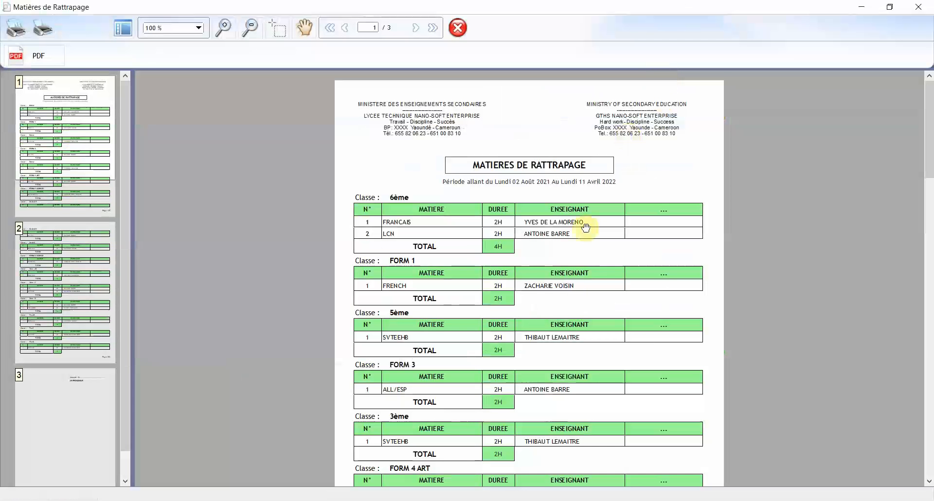
pyautogui.scroll(-10, 586, 227)
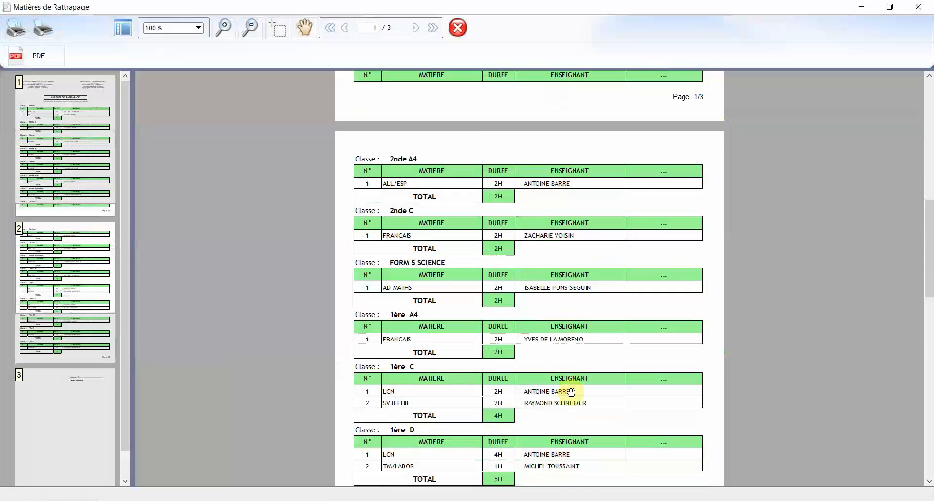
# Step: Read the rest of the Matières de Rattrapage document through to the signature page and close it
pyautogui.moveTo(571, 391); pyautogui.dragTo(565, 128)
pyautogui.moveTo(559, 378); pyautogui.dragTo(554, 188)
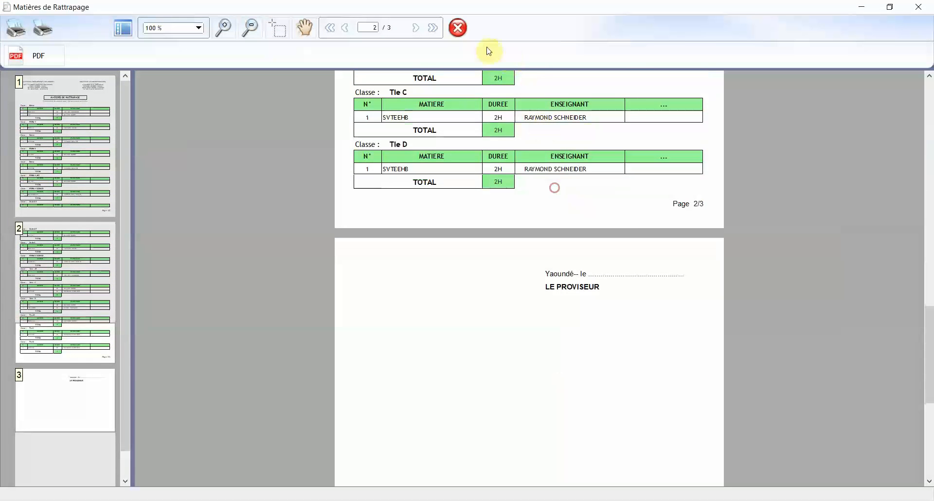
pyautogui.click(460, 34)
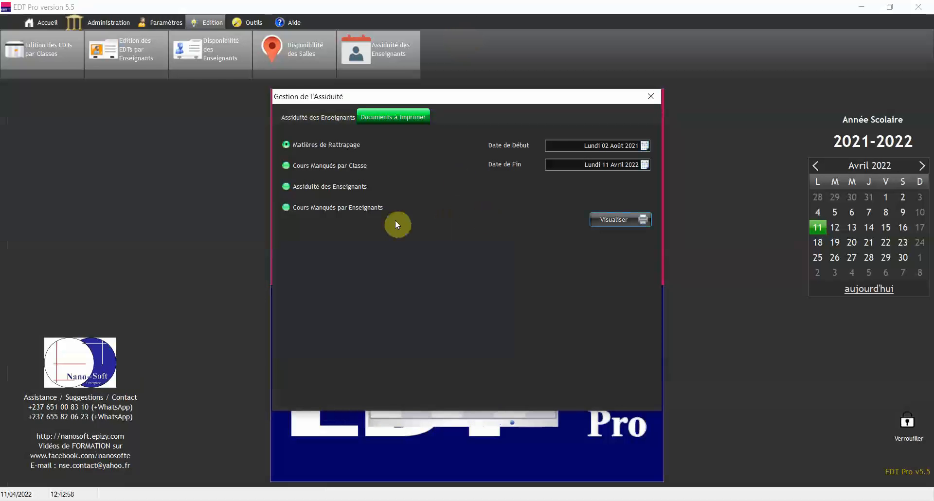
# Step: Preview the Cours Manqués par Enseignants report for the same period, read through the missed lessons by teacher, and close it
pyautogui.click(317, 215)
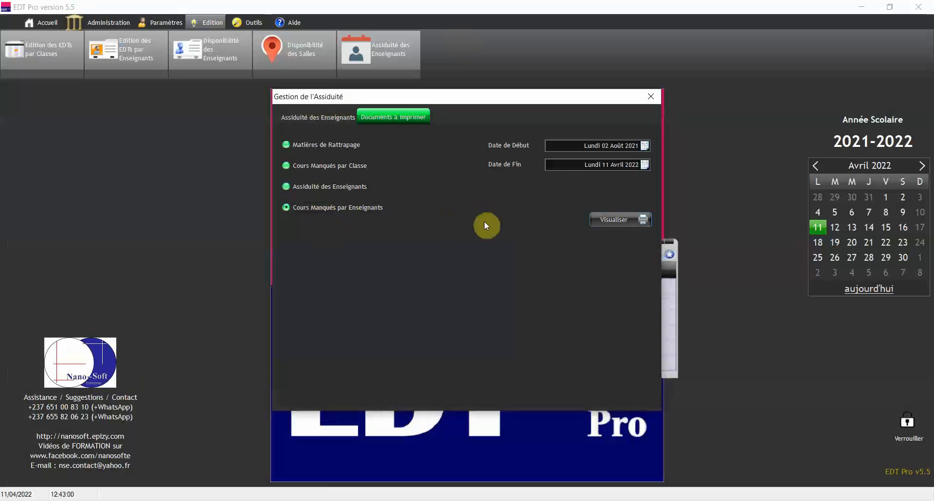
pyautogui.click(616, 221)
pyautogui.moveTo(574, 334); pyautogui.dragTo(572, 125)
pyautogui.moveTo(553, 340); pyautogui.dragTo(538, 138)
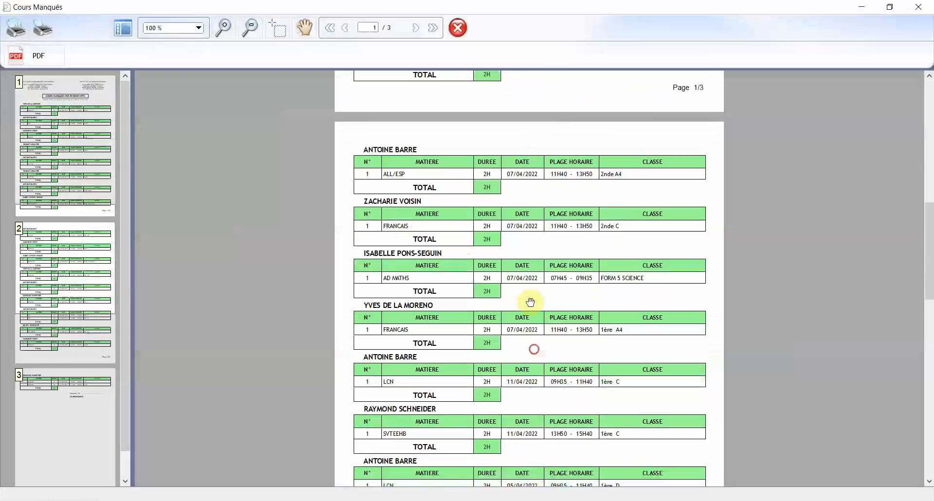
pyautogui.moveTo(532, 303); pyautogui.dragTo(485, 38)
pyautogui.click(455, 30)
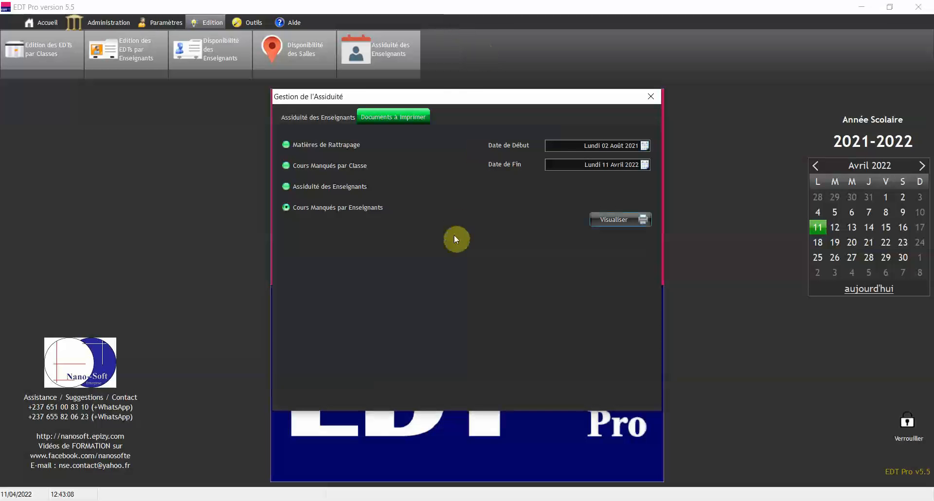
# Step: Preview the Assiduité des Enseignants report maximized, review each teacher's hours due, catch-up hours and attendance rate, and close the report and attendance management
pyautogui.click(634, 225)
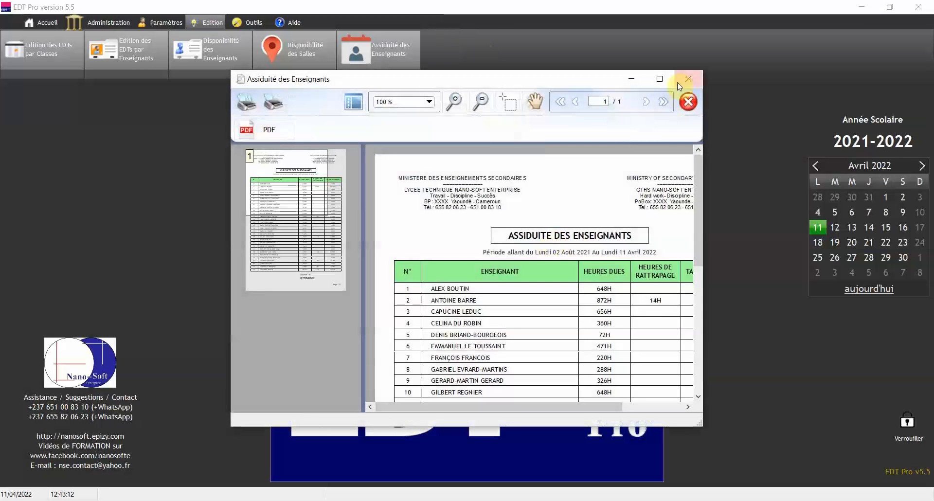
pyautogui.click(660, 79)
pyautogui.moveTo(617, 349); pyautogui.dragTo(605, 269)
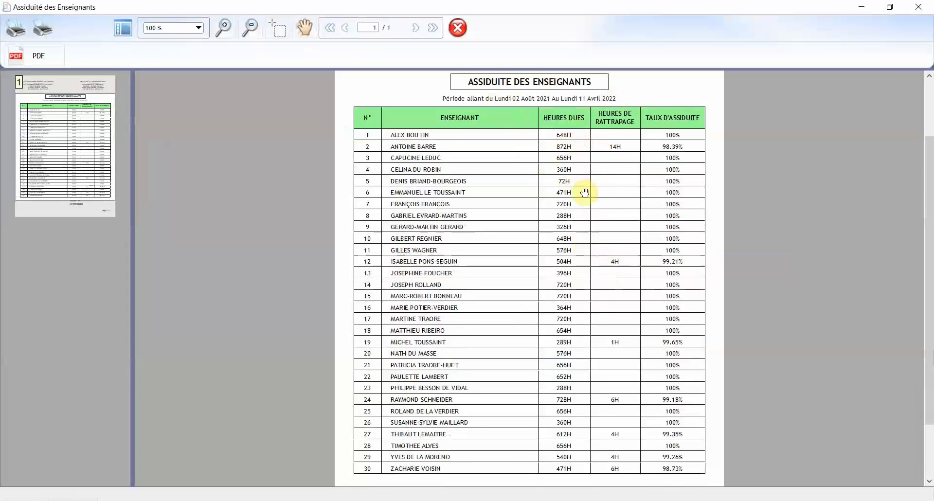
pyautogui.moveTo(580, 325); pyautogui.dragTo(576, 199)
pyautogui.moveTo(577, 113); pyautogui.dragTo(545, 364)
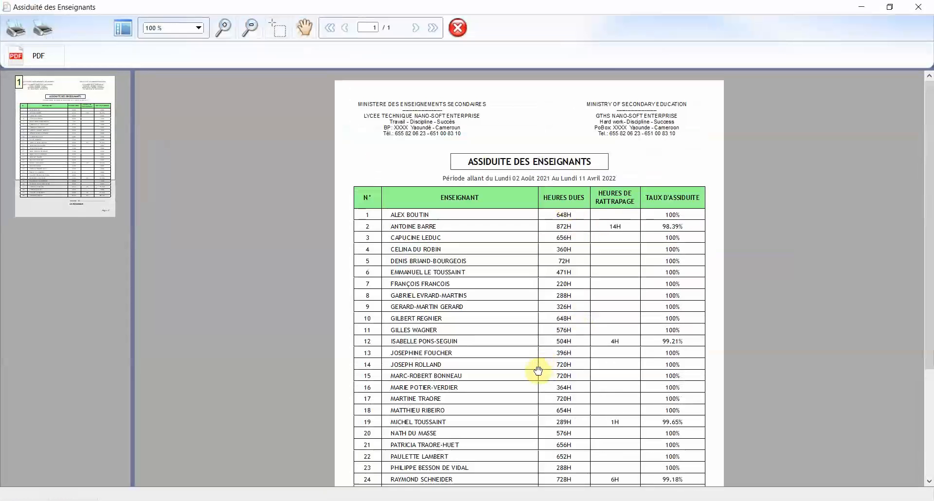
pyautogui.moveTo(538, 370)
pyautogui.mouseDown()
pyautogui.moveTo(532, 249)
pyautogui.moveTo(540, 364)
pyautogui.mouseUp()
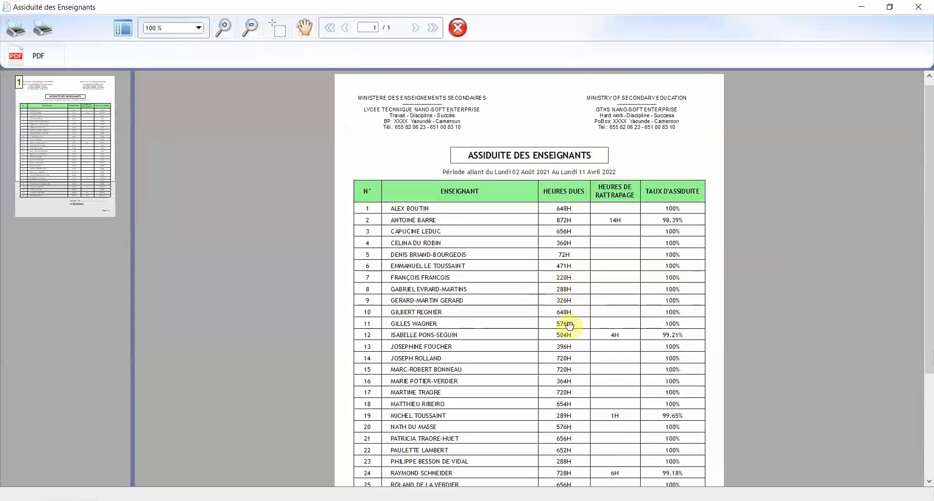
pyautogui.moveTo(569, 325); pyautogui.dragTo(597, 263)
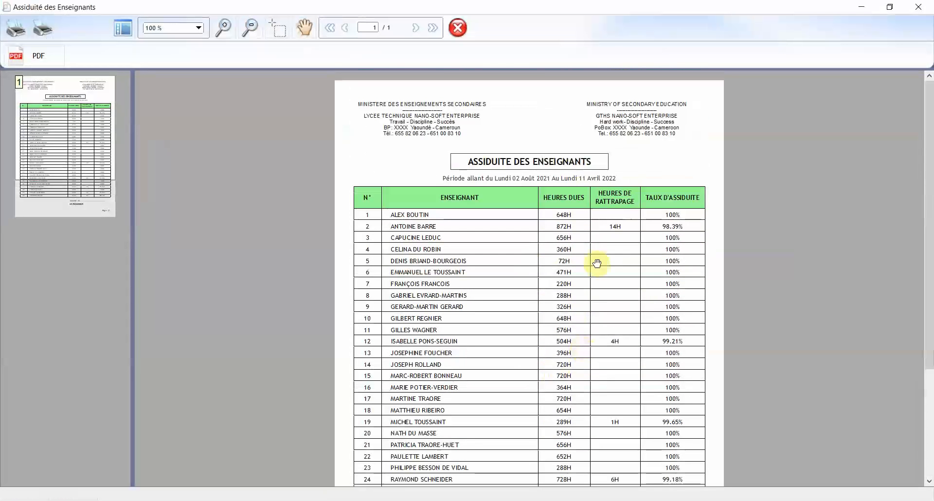
pyautogui.click(458, 30)
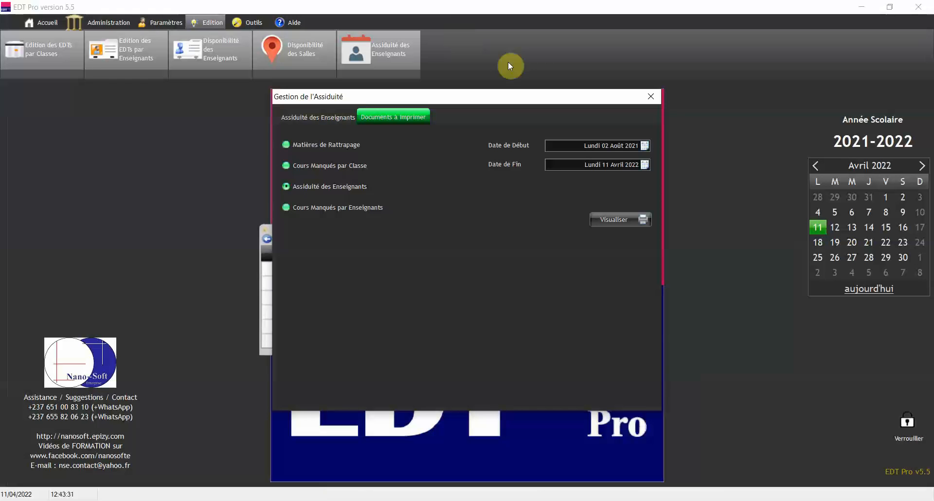
pyautogui.click(656, 99)
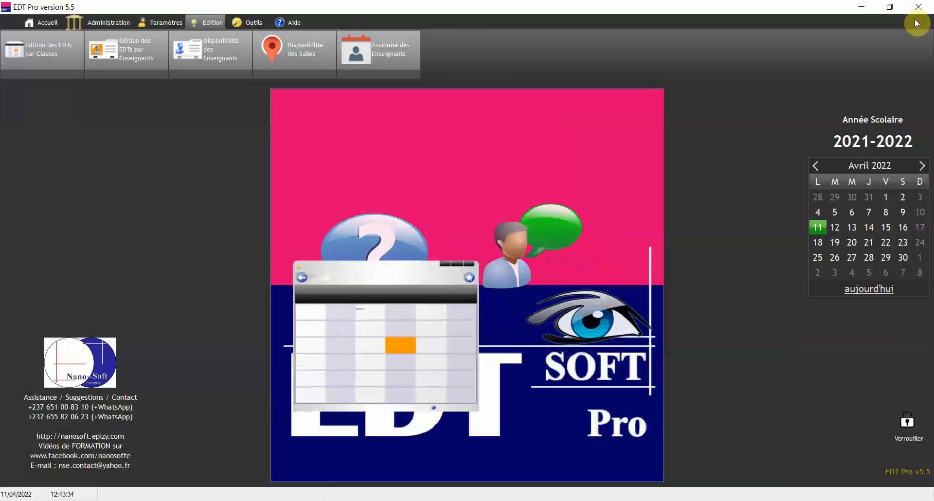